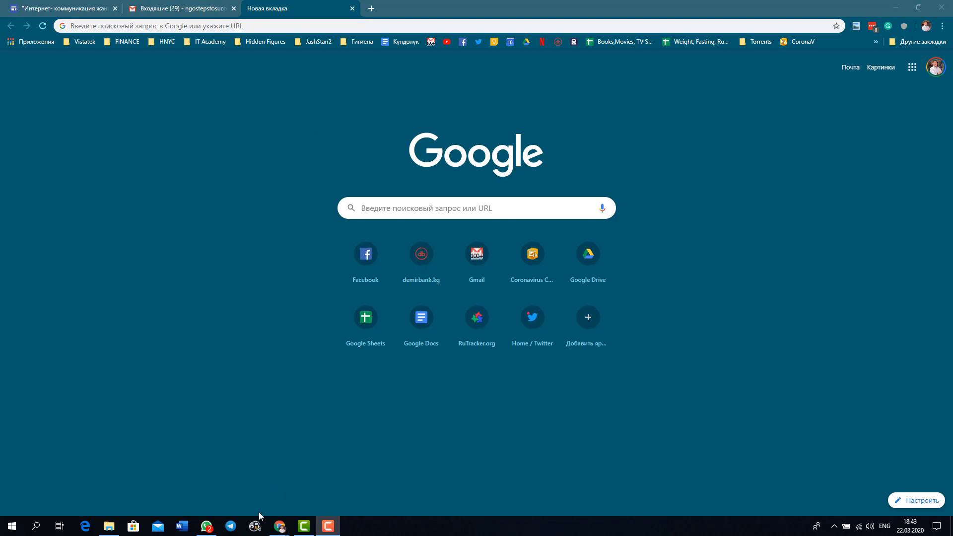
click(896, 7)
click(897, 7)
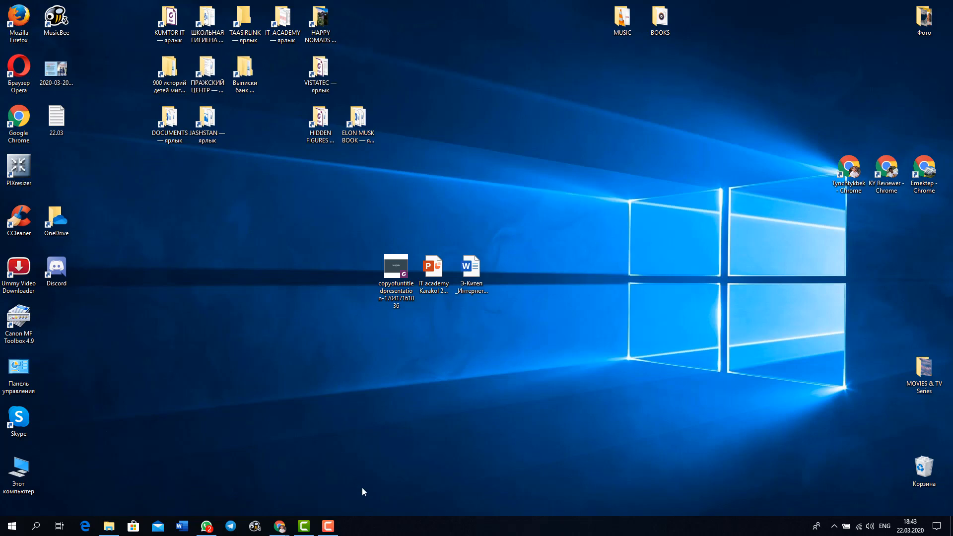
click(278, 530)
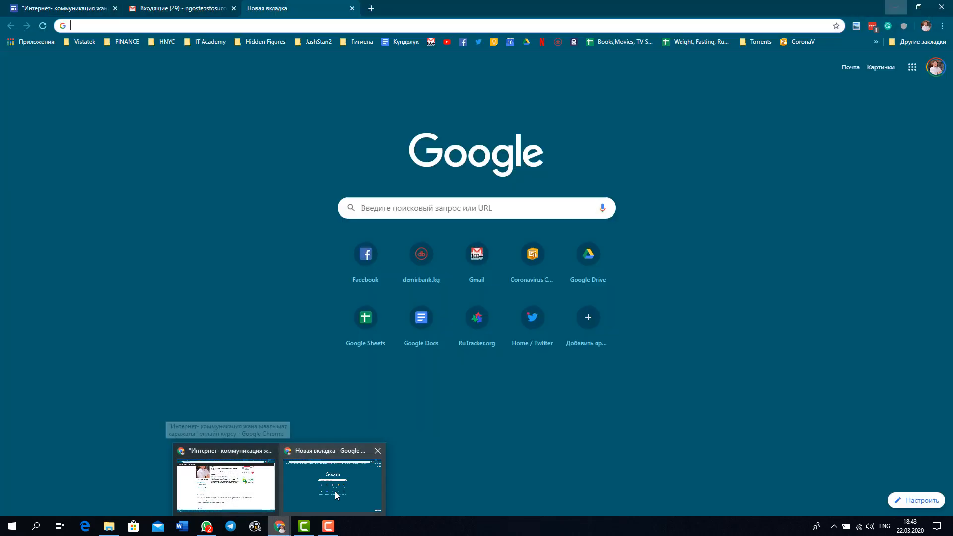
click(335, 494)
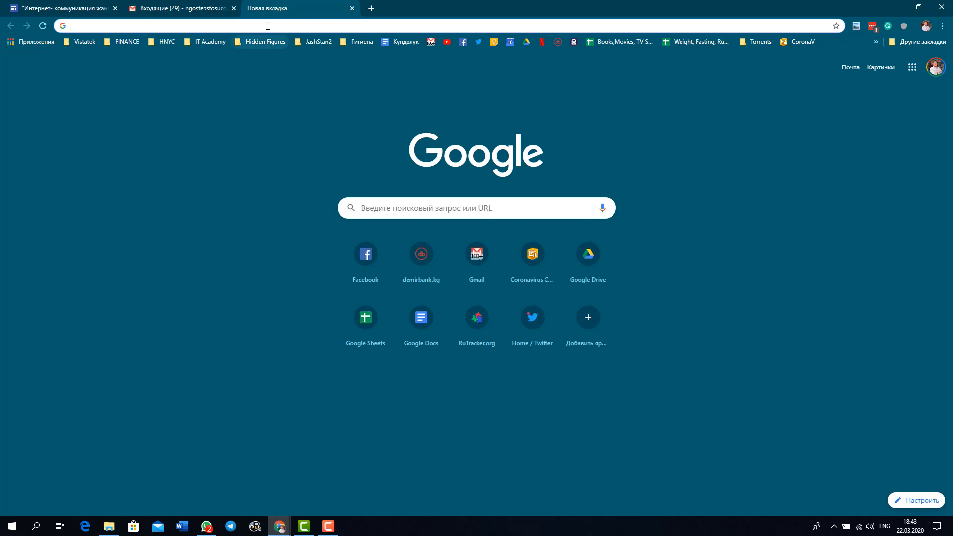
text(gm)
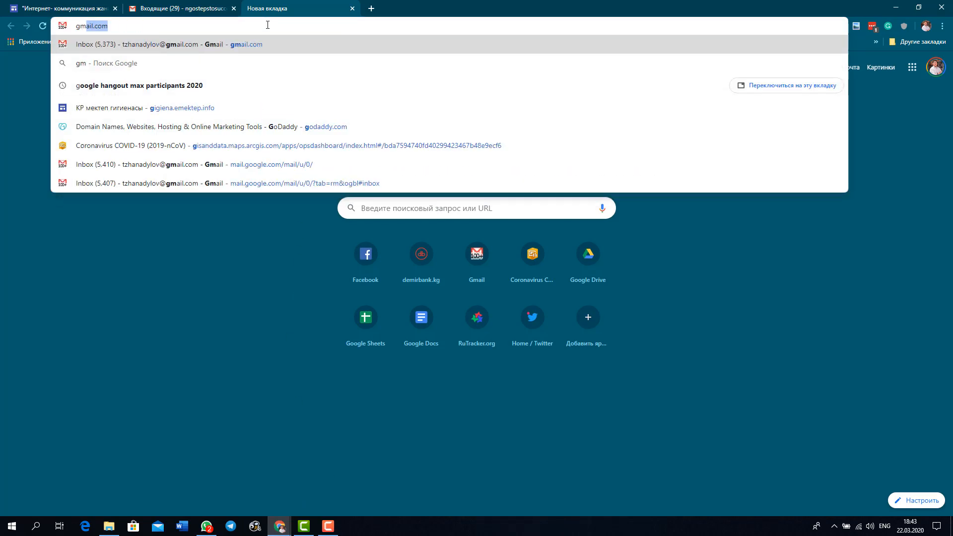
text(ail)
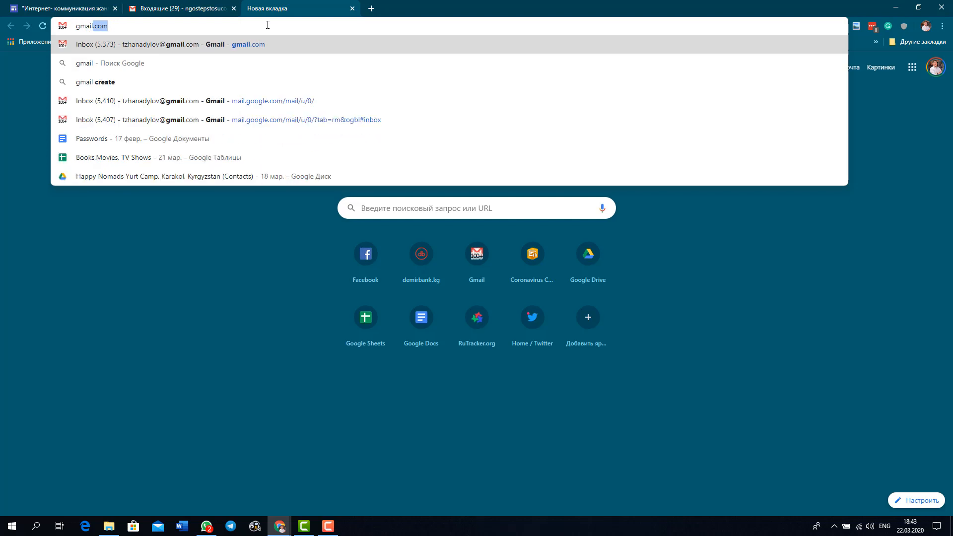
key(Escape)
- Close the blank browser tab and check which Google account is signed in to the Gmail inbox
key(ctrl+w)
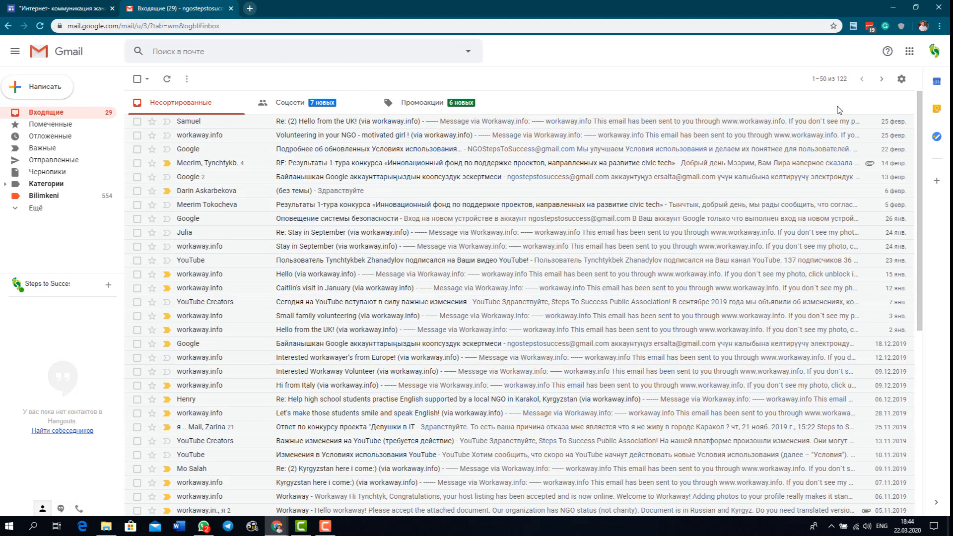
click(934, 52)
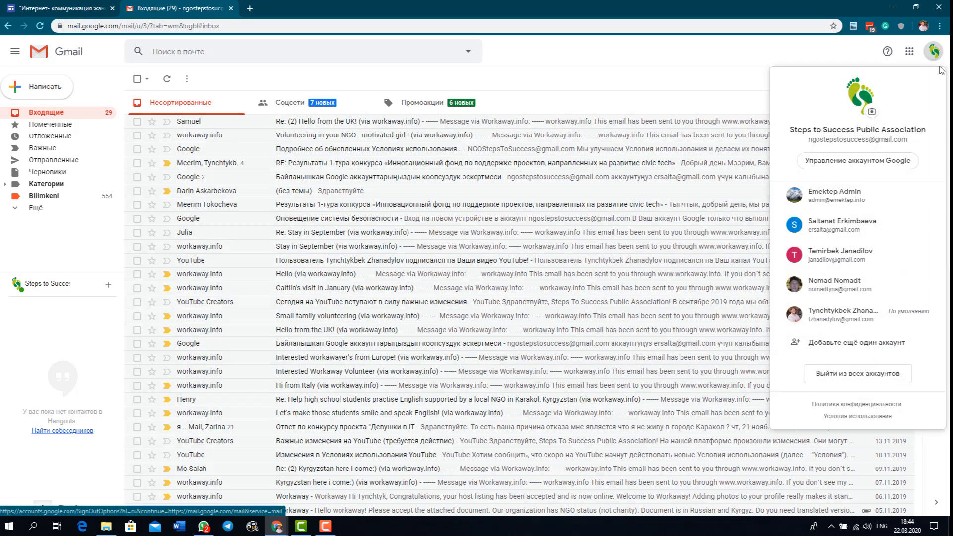
click(555, 62)
- Open classroom.google.com in a new browser tab
click(251, 8)
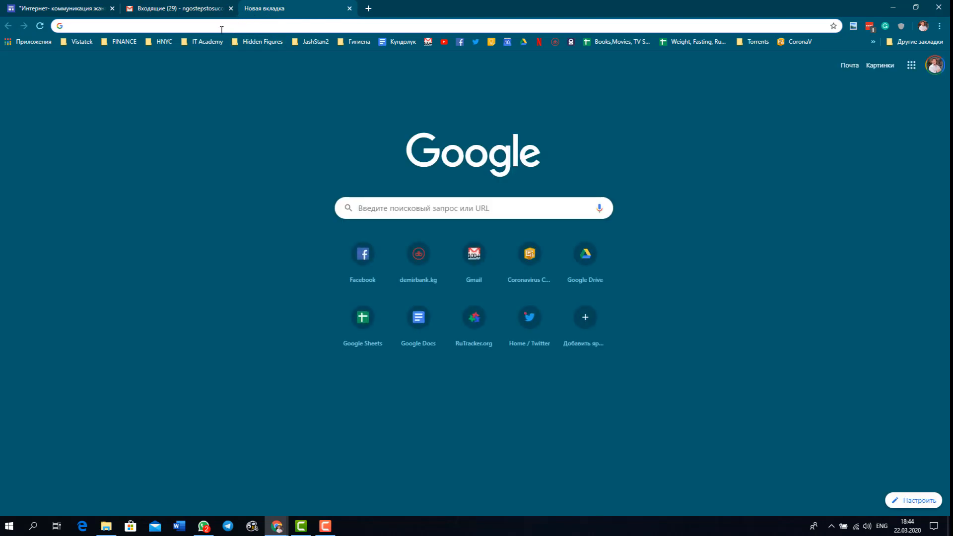
text(classroom.google.com)
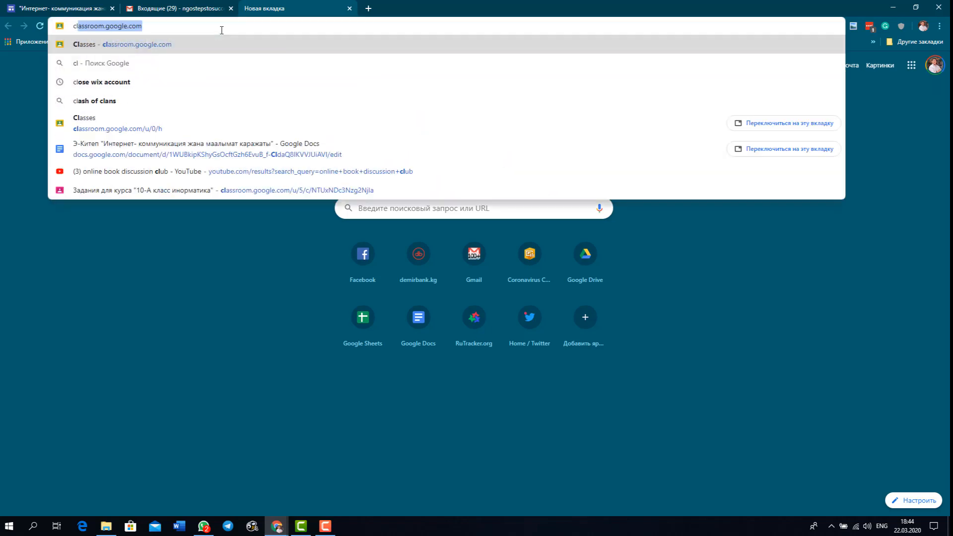
key(Return)
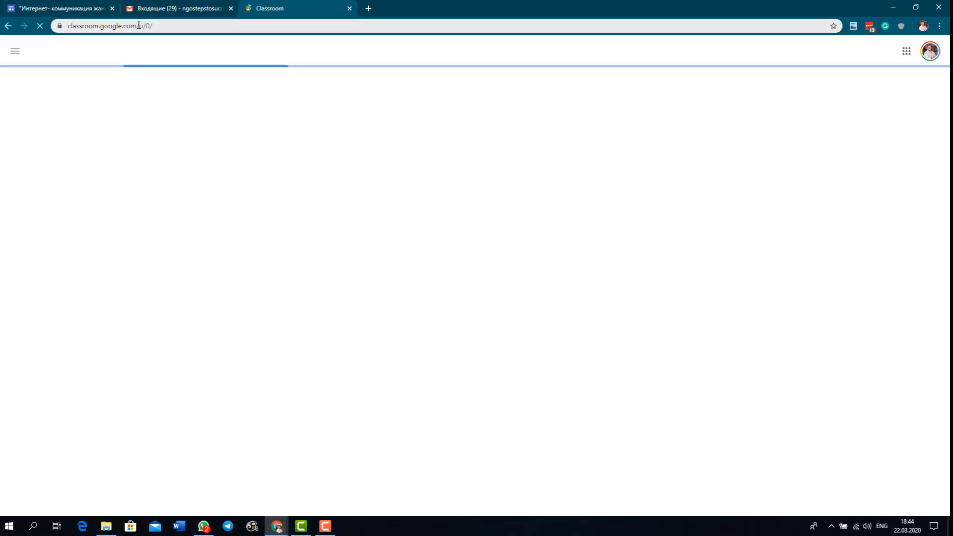
- Copy the Classroom page address and paste it into a new Notepad document
drag(138, 25, 66, 25)
key(ctrl+c)
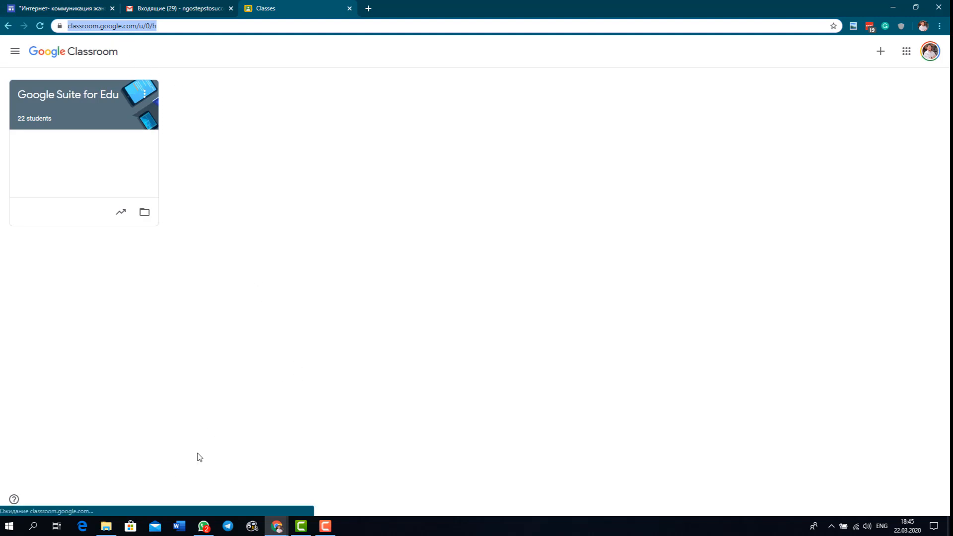
key(super+r)
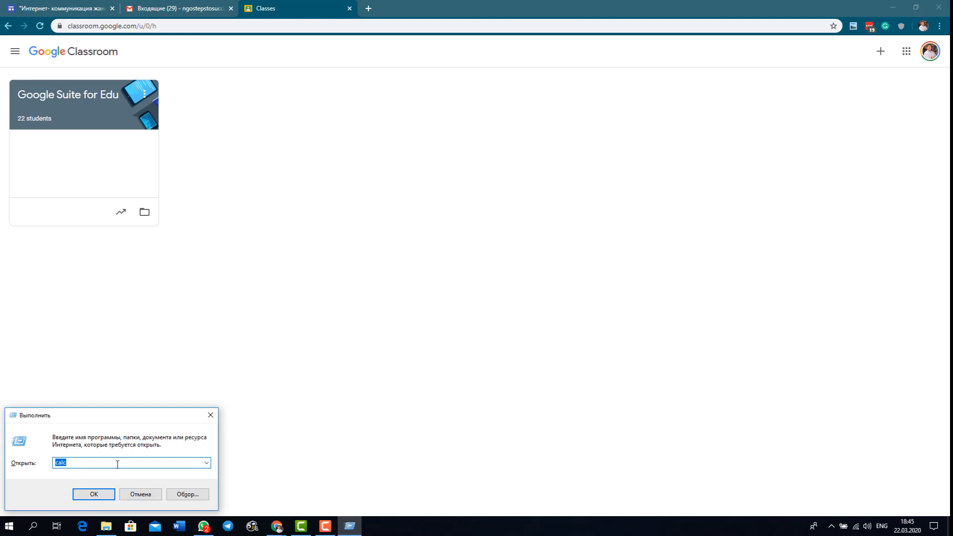
text(notepad)
key(Return)
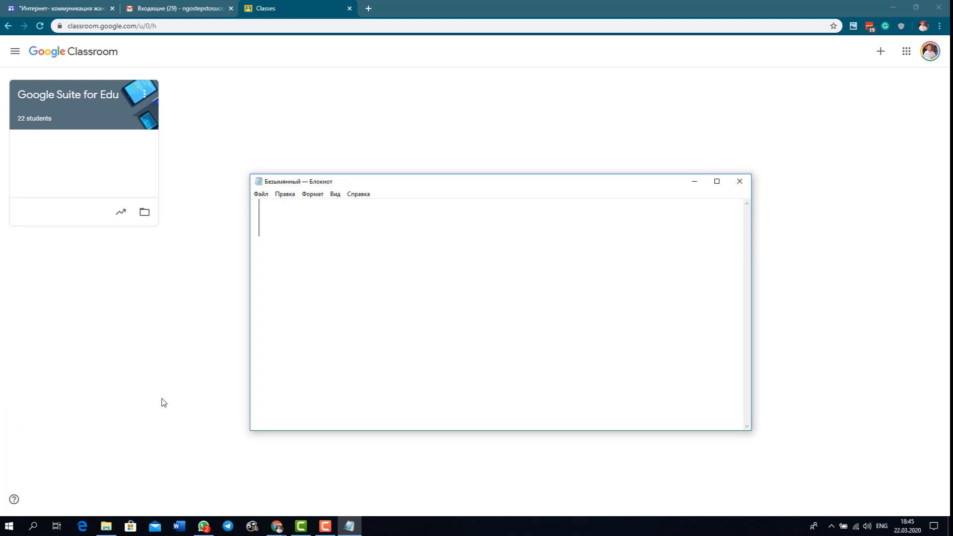
key(ctrl+v)
- Trim the pasted address to classroom.google.com and minimise Notepad
drag(398, 221, 236, 217)
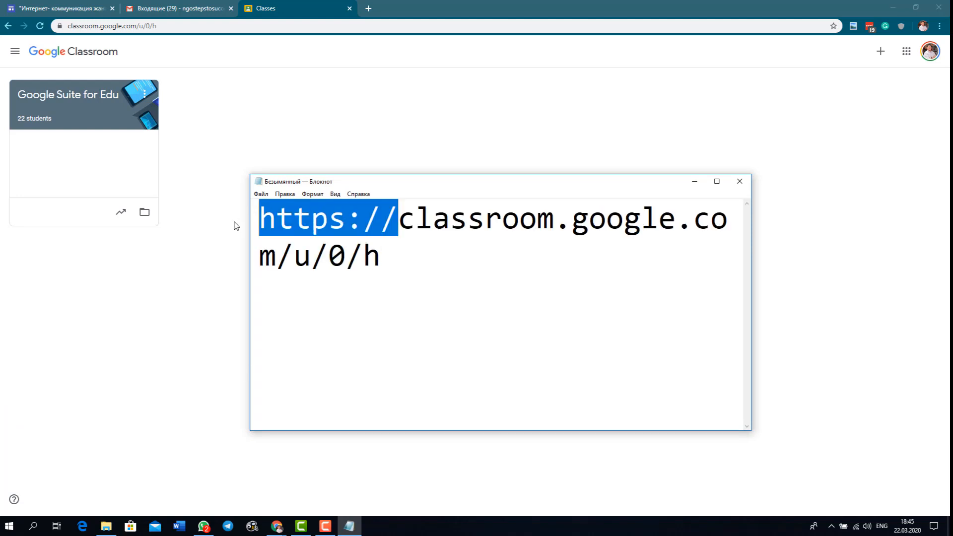
key(BackSpace)
drag(607, 218, 734, 220)
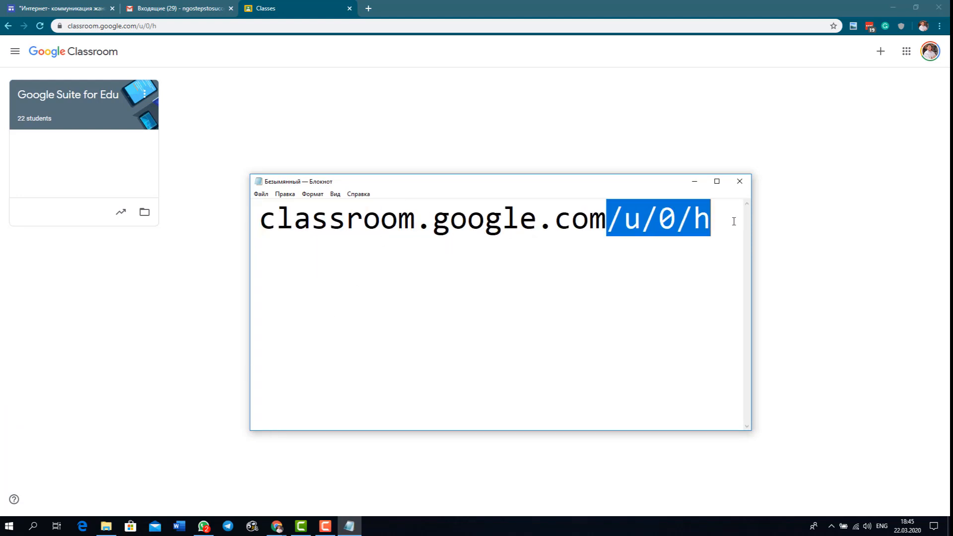
key(BackSpace)
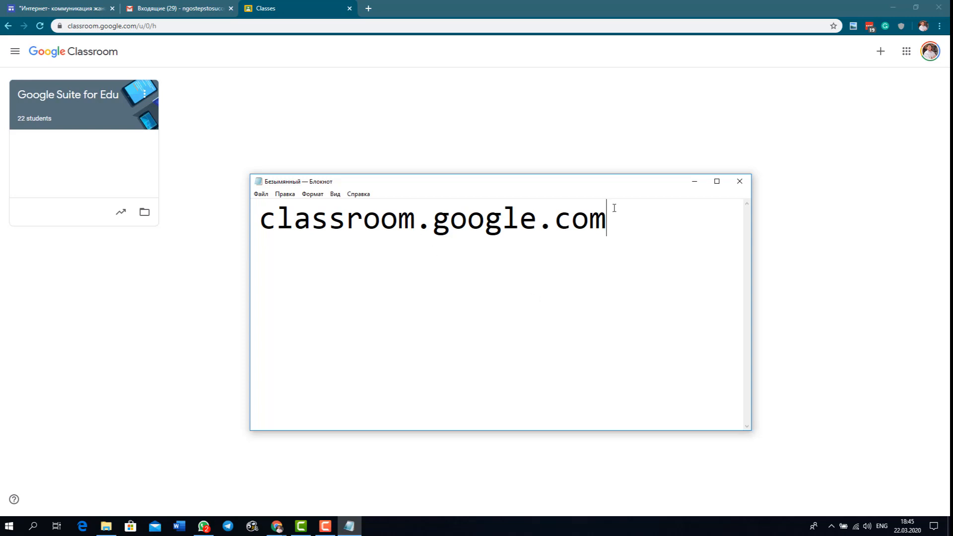
click(694, 182)
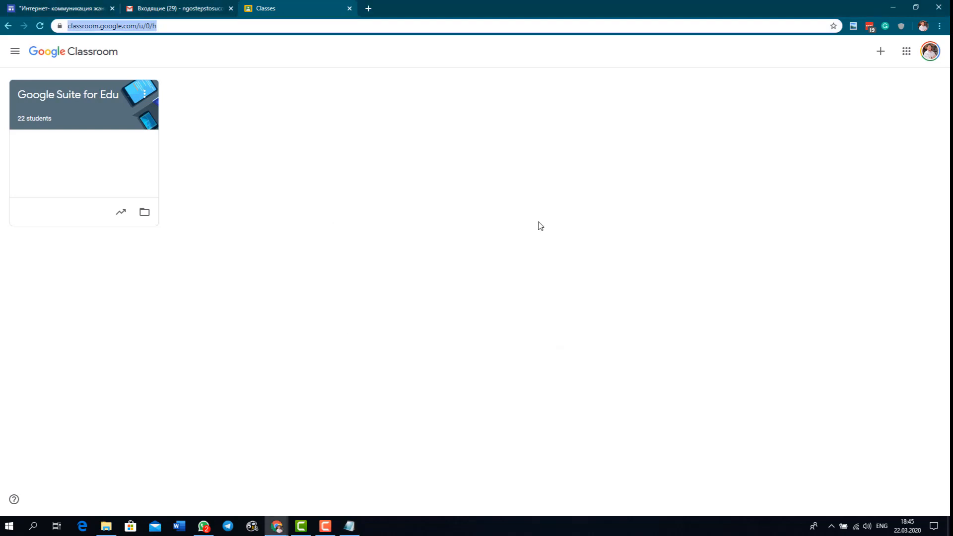
- Switch Google Classroom to the Steps to Success Public Association account and continue past its welcome dialog
click(932, 58)
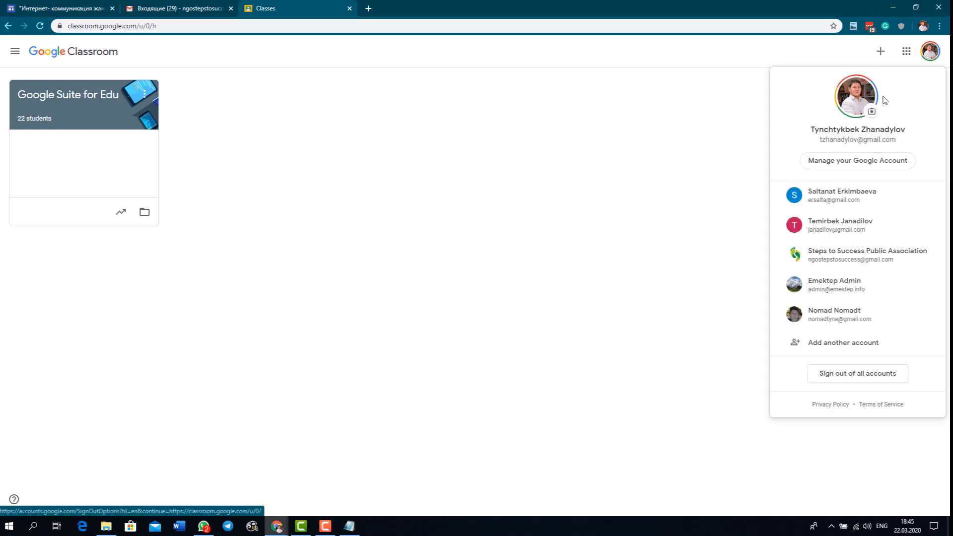
click(849, 251)
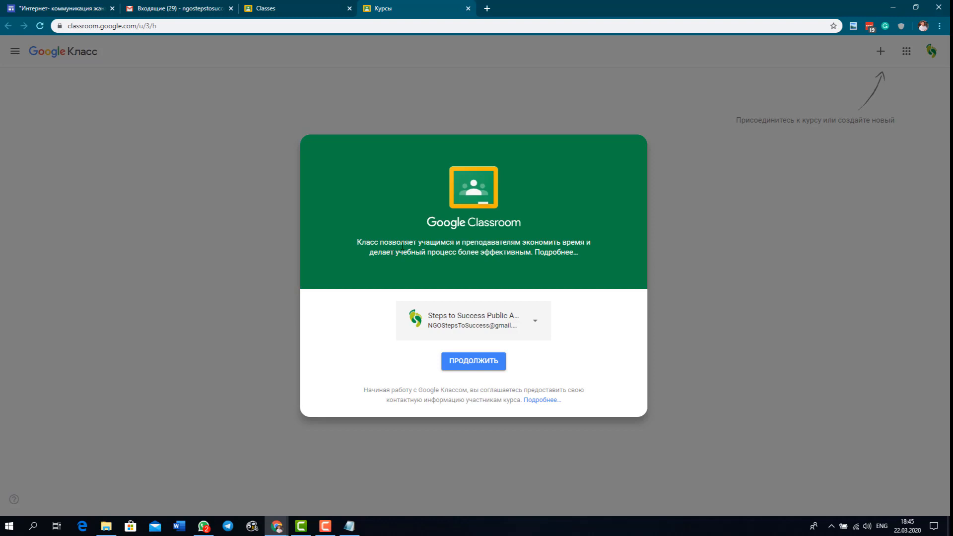
drag(408, 242, 462, 243)
click(472, 361)
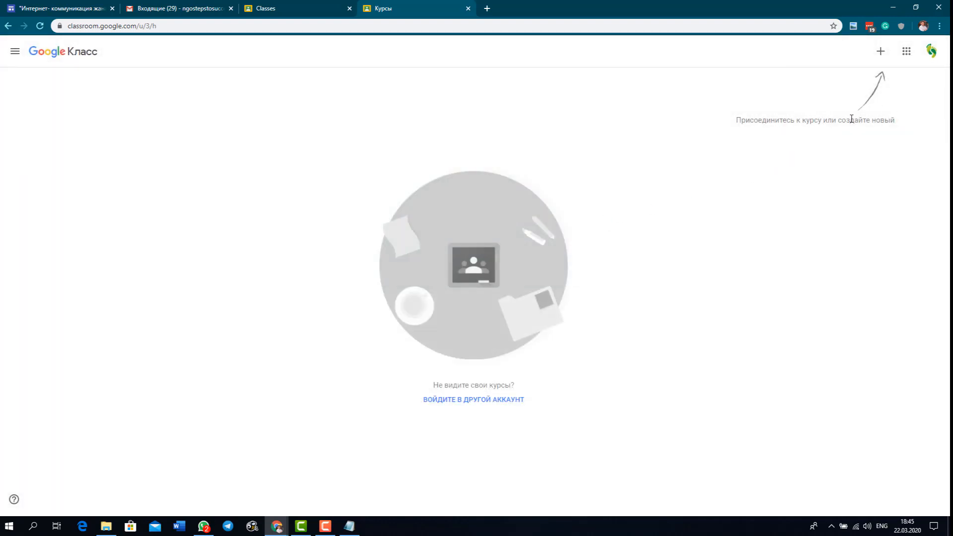
- Start creating a new course, confirming that Classroom is not being used at an educational institution
click(880, 52)
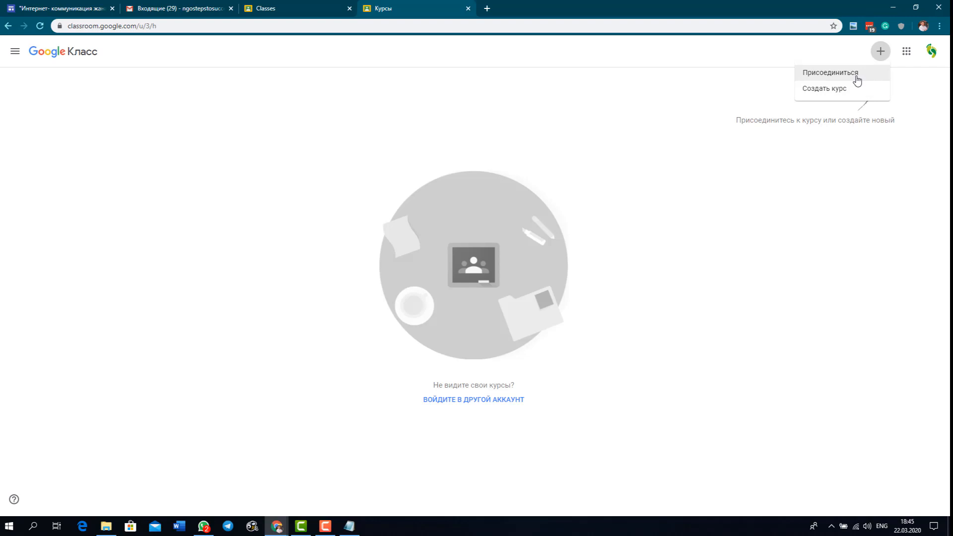
click(849, 89)
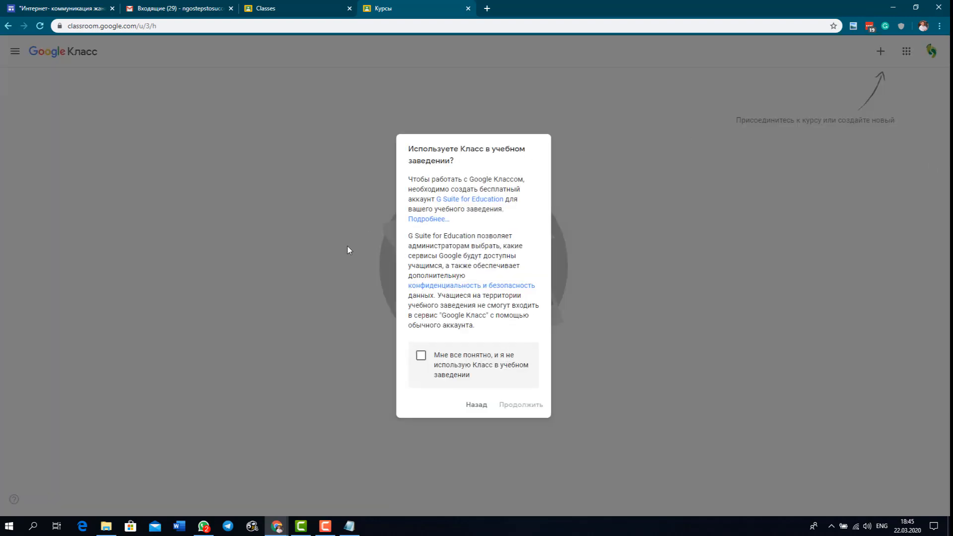
click(421, 357)
click(521, 406)
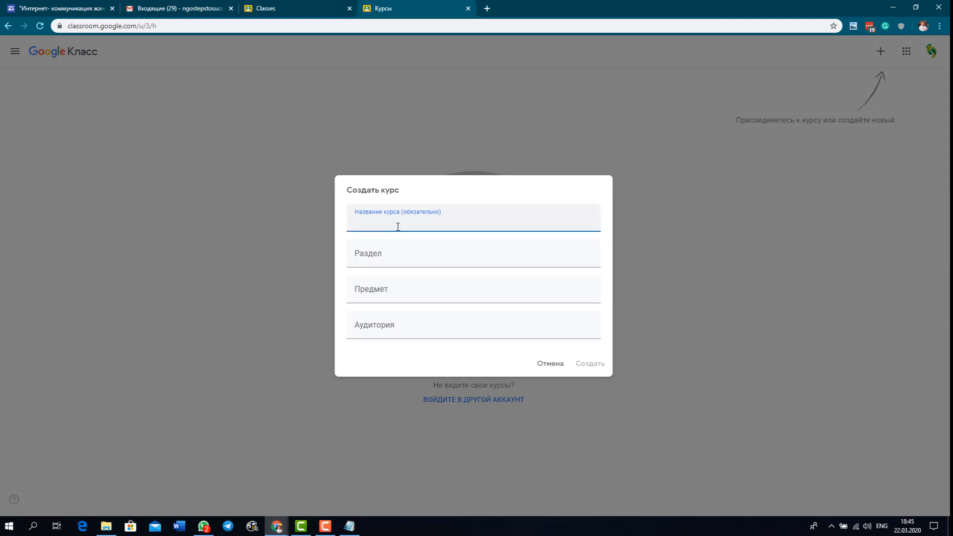
- Copy the heading "Интернет- коммуникация жана маалымат каражаты" онлайн курсу from the itkg.emektep.info page and paste it as the course name
click(62, 8)
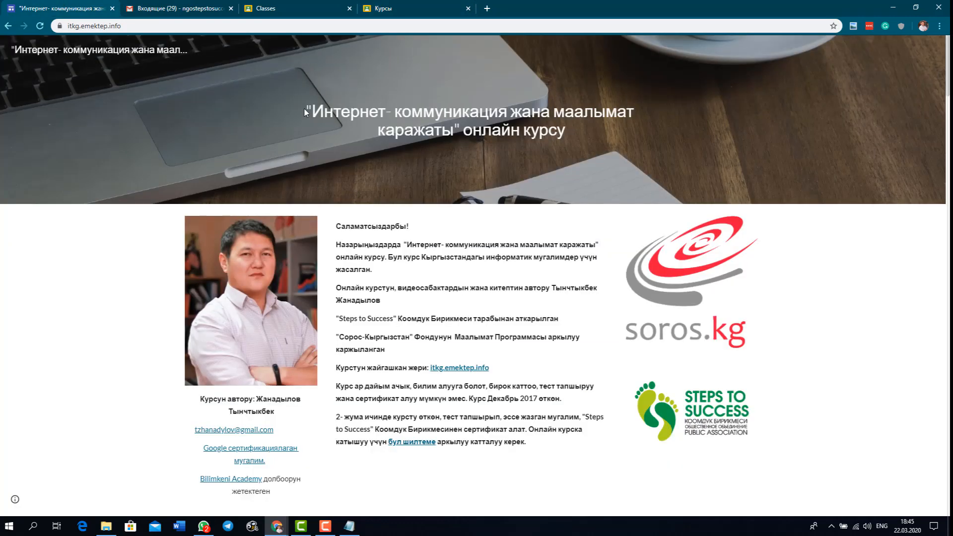
drag(305, 112, 459, 130)
click(551, 132)
drag(360, 115, 454, 130)
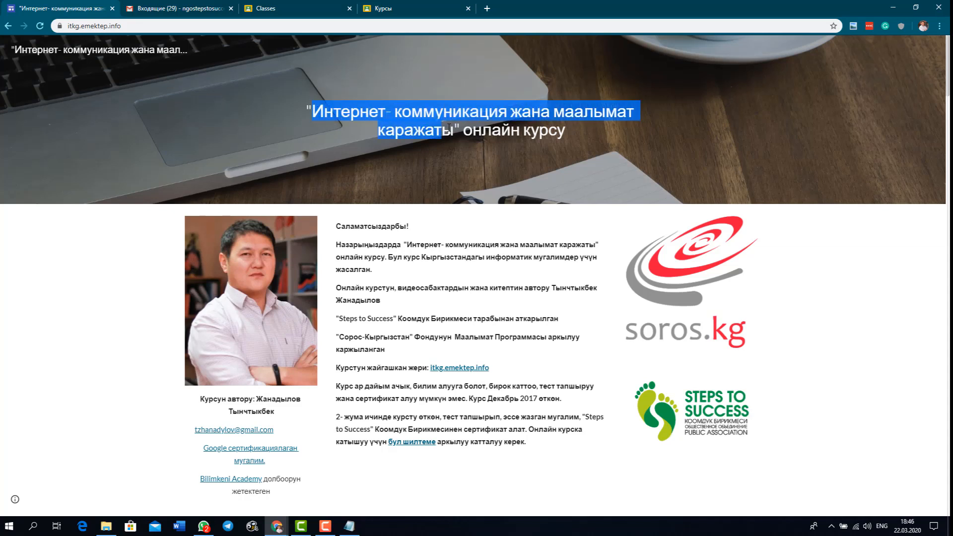
drag(576, 136, 201, 101)
click(405, 10)
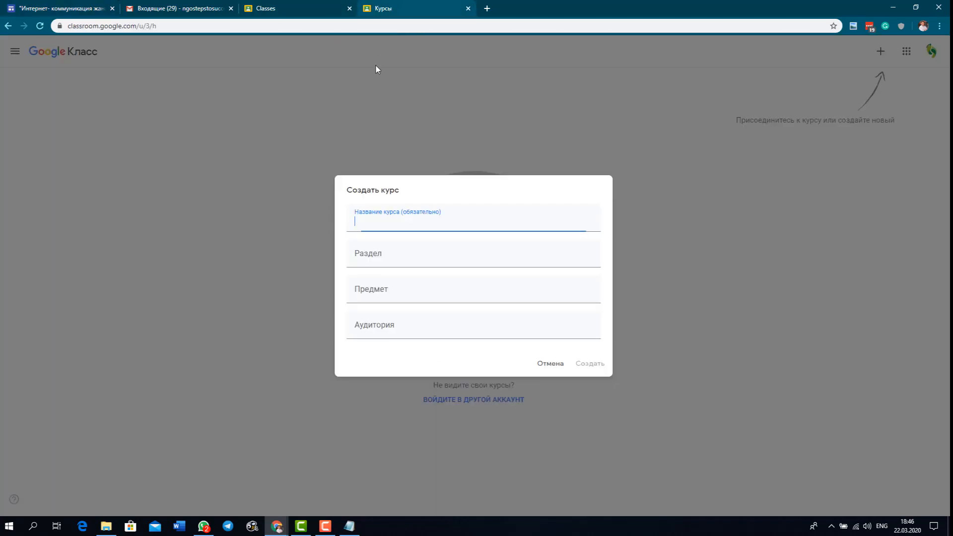
key(ctrl+v)
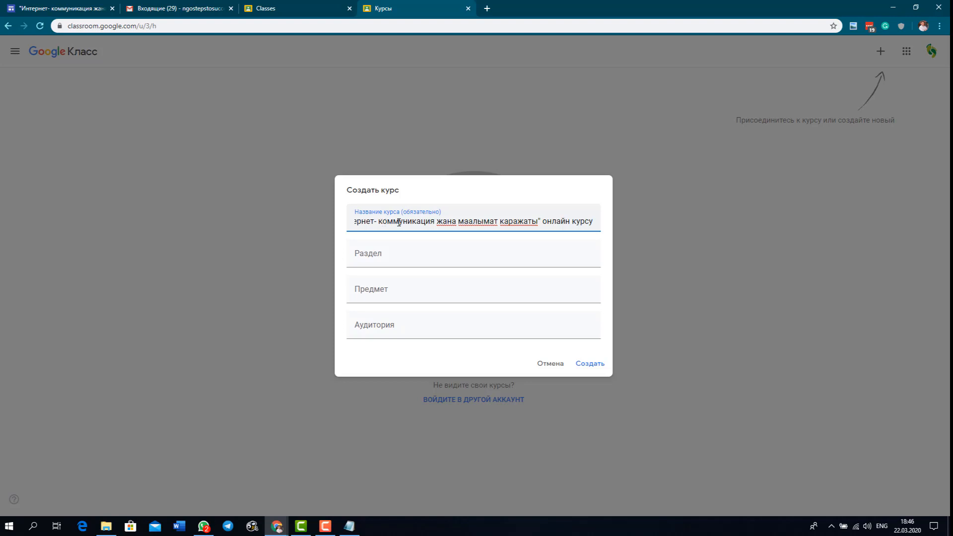
drag(398, 222, 309, 218)
click(373, 221)
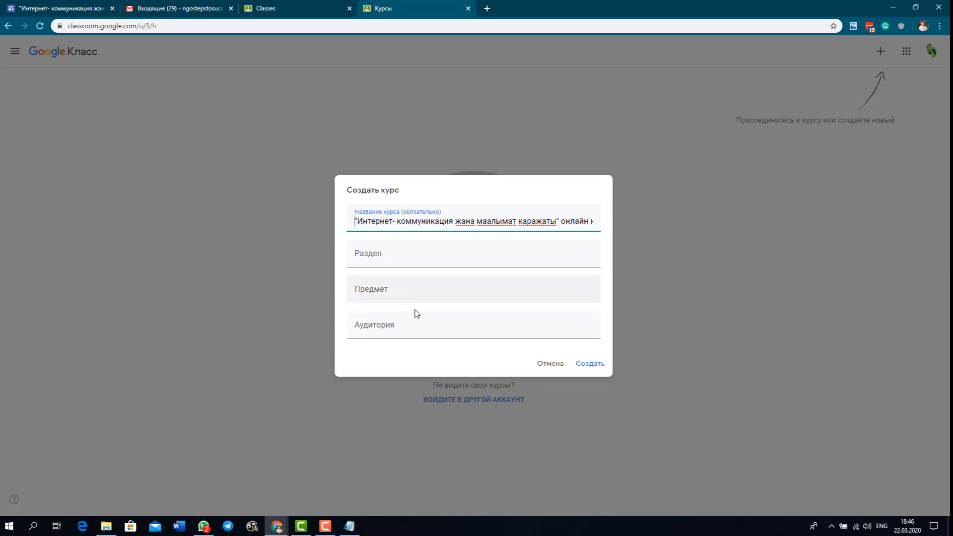
- Set the course's subject (Предмет) to Информатика
click(407, 295)
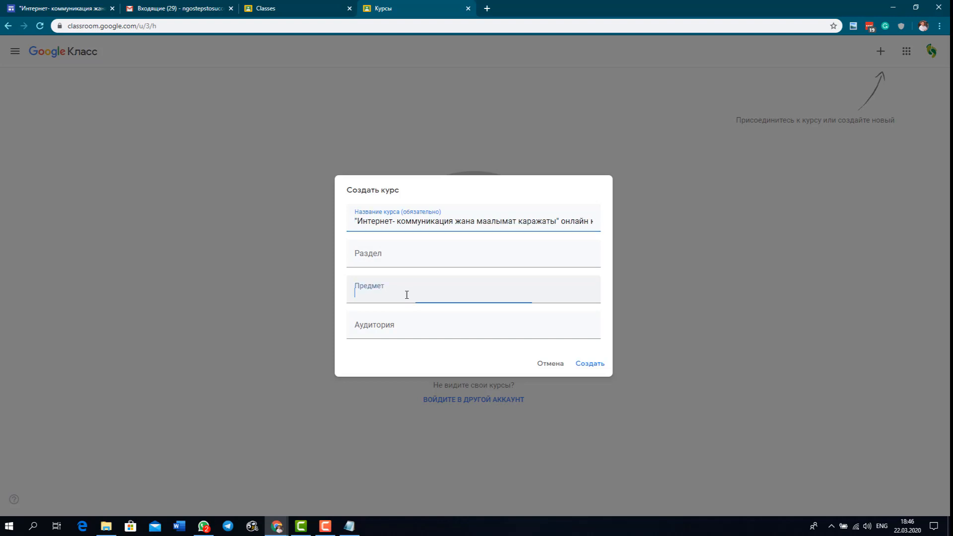
text(Byaj)
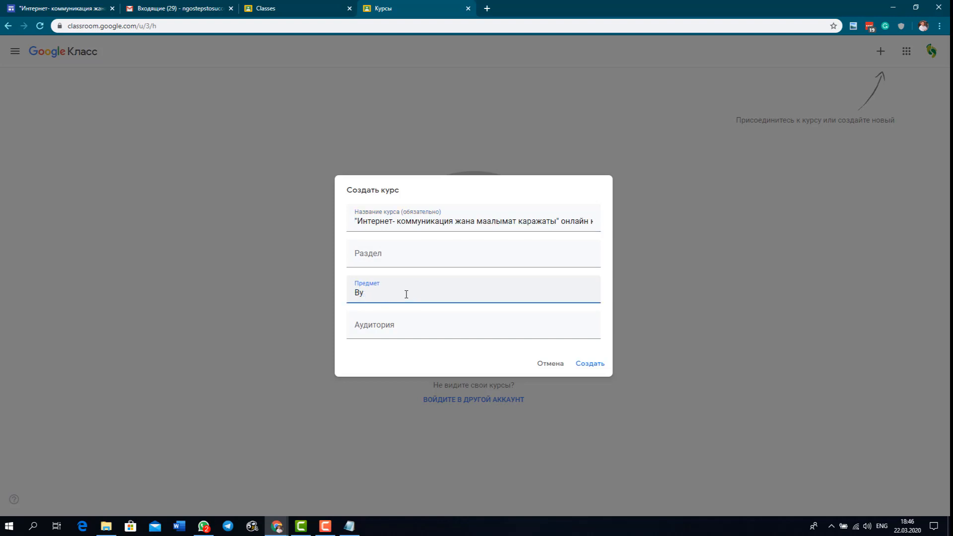
key(BackSpace)
key(BackSpace)
key(alt+shift)
text(Информатик)
- Edit the room entry (Аудитория) and create the course, dismissing the what's-new notice
click(425, 334)
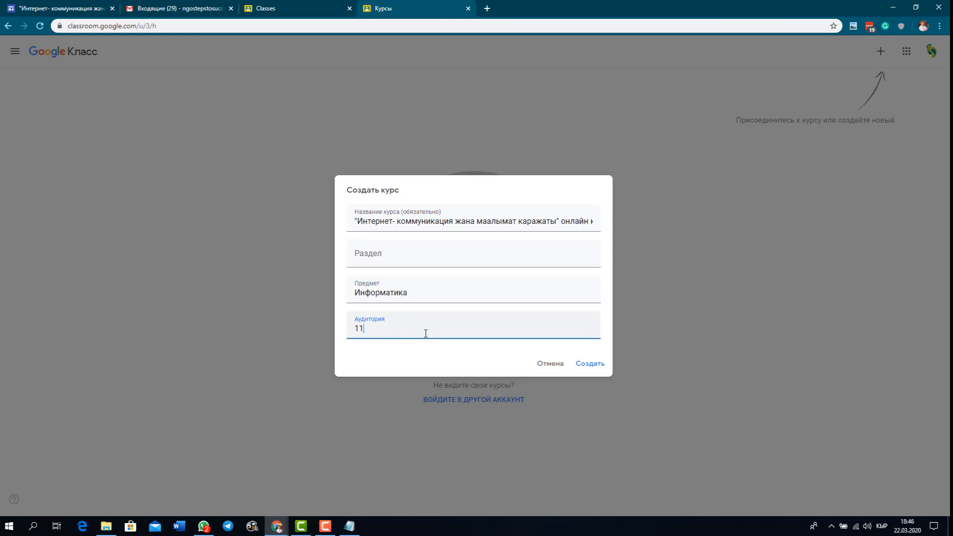
text(10 Б)
key(BackSpace)
key(BackSpace)
key(BackSpace)
click(591, 364)
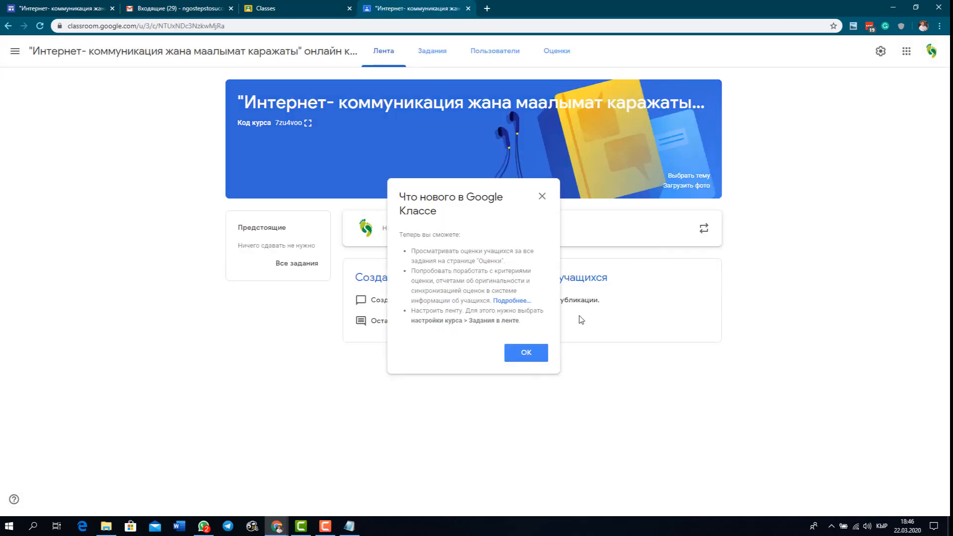
click(523, 366)
click(527, 354)
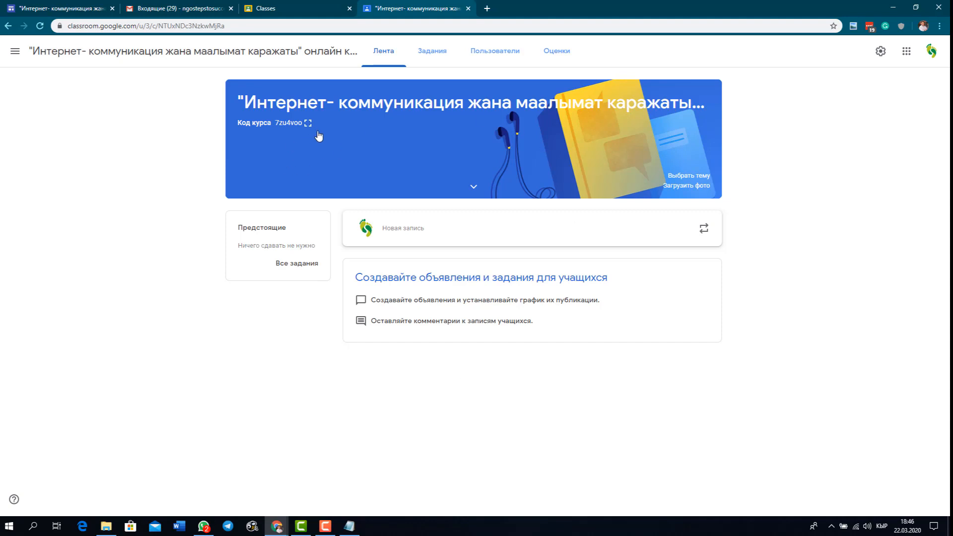
- Display the new course's join code enlarged and copy it
click(294, 124)
click(308, 125)
drag(356, 279, 614, 289)
right_click(569, 286)
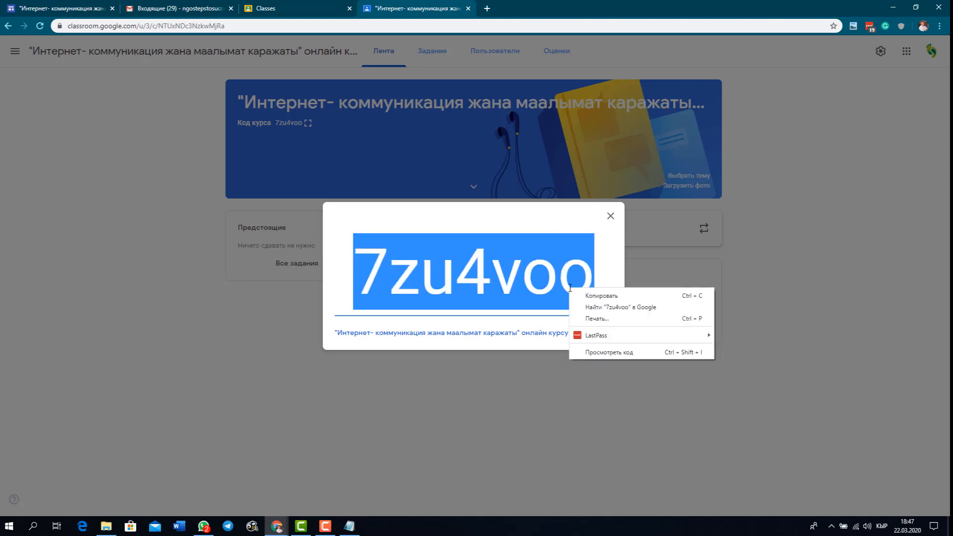
click(616, 300)
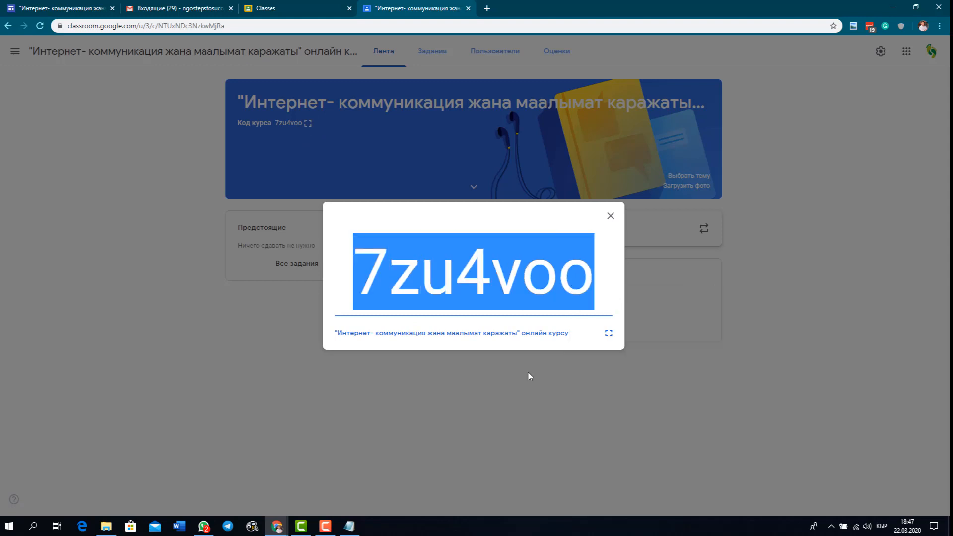
- Close the enlarged join code and add a second line to the Notepad note reading "код курса" followed by the copied code
click(612, 218)
click(349, 526)
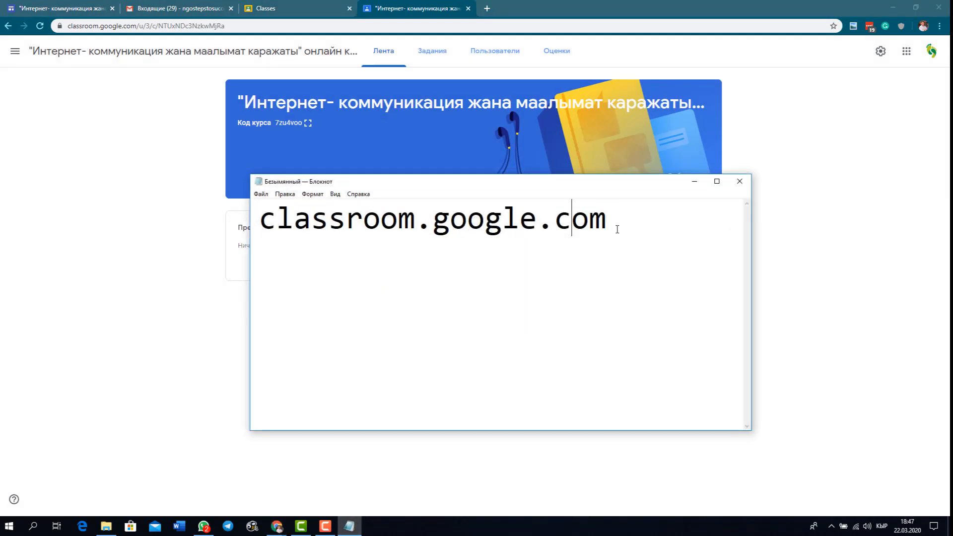
key(Return)
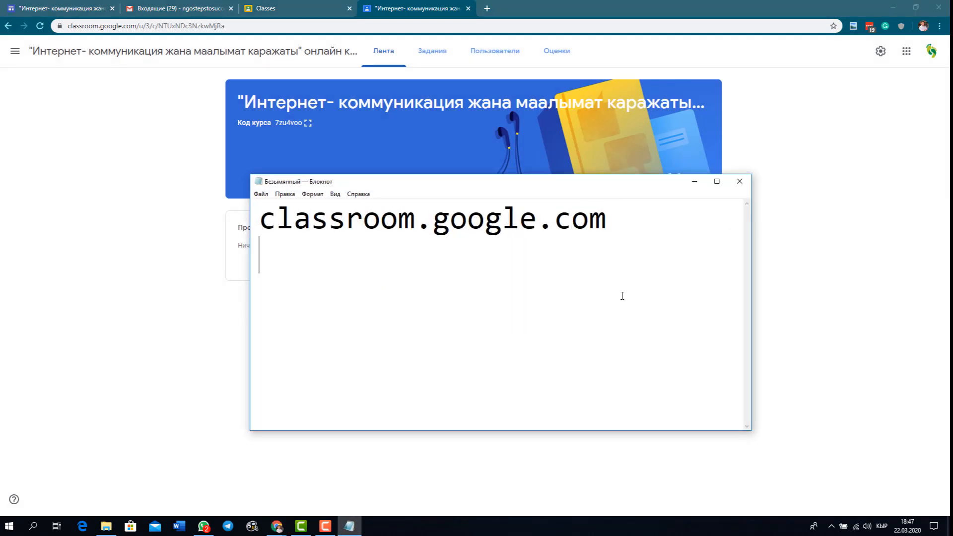
key(alt+shift)
text(код курса)
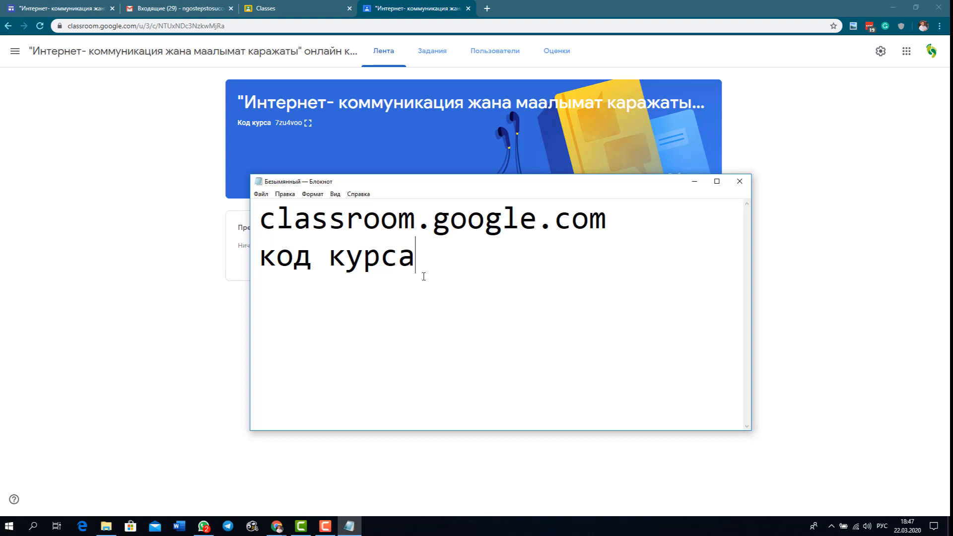
key(ctrl+v)
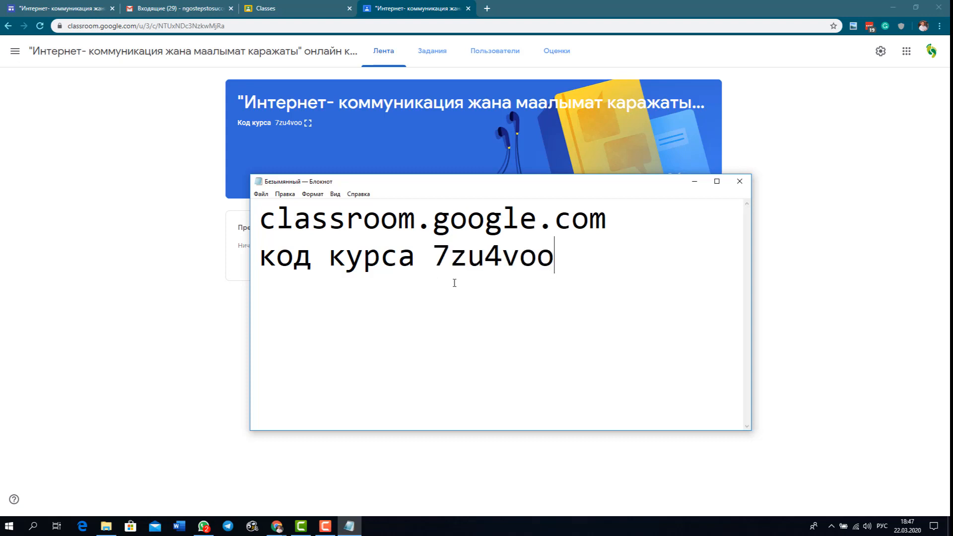
drag(434, 260, 556, 268)
click(558, 272)
click(696, 184)
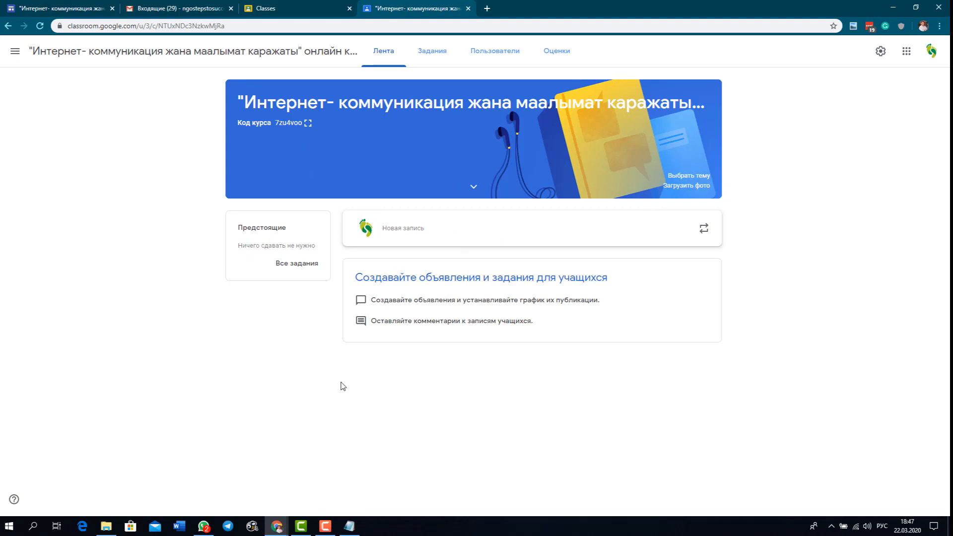
- On the desktop, set the IT academy Karakol presentation apart from the other files and look through its slides in PowerPoint, closing it when done
click(897, 8)
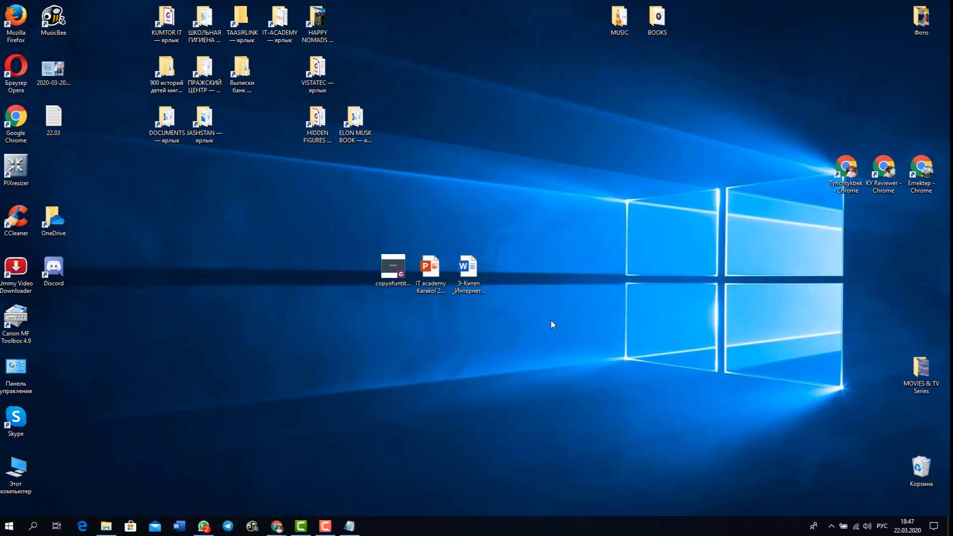
drag(433, 272, 281, 268)
double_click(281, 268)
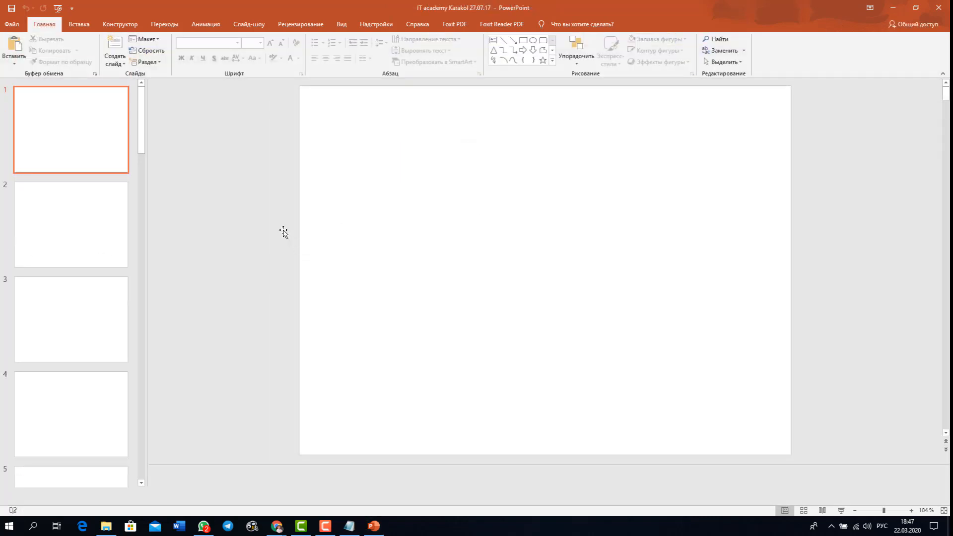
click(110, 244)
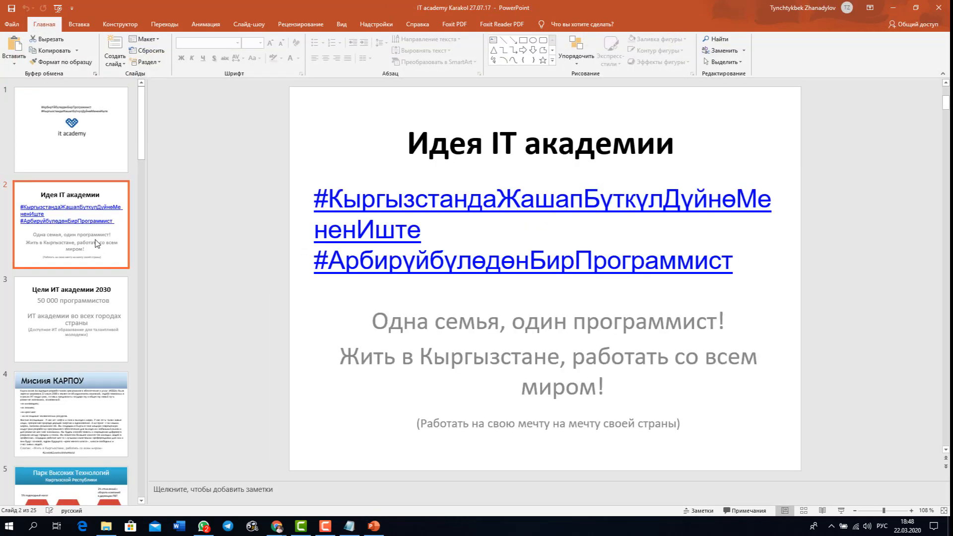
click(103, 320)
scroll(80, 318, down, 3)
click(82, 308)
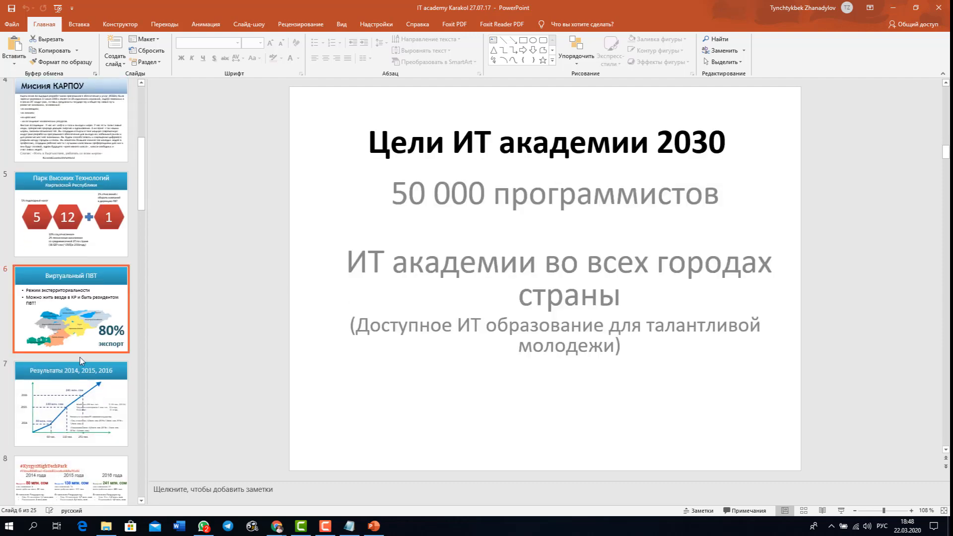
scroll(84, 378, down, 2)
click(938, 7)
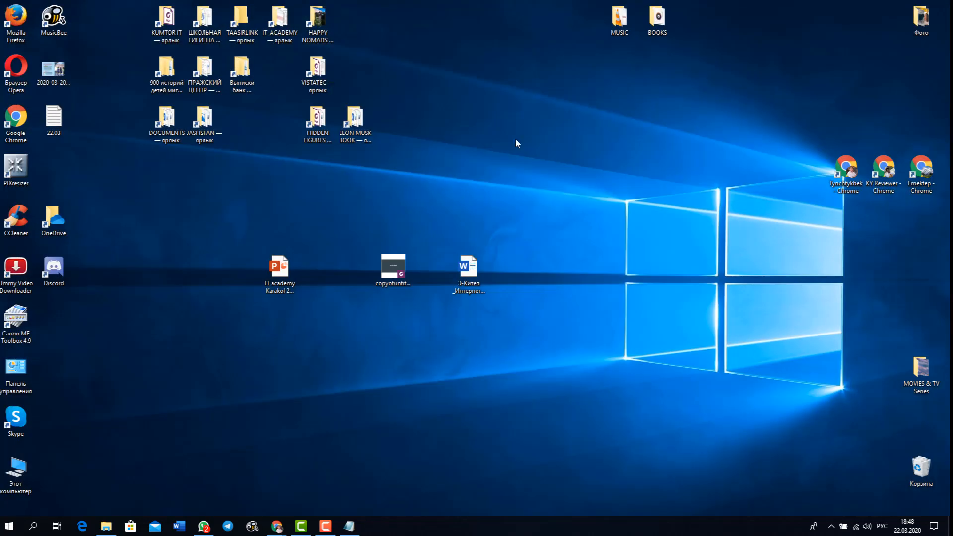
- Place the copyofuntitledpresentation PDF beside the presentation on the desktop and browse its pages in Foxit PhantomPDF, closing it when done
drag(393, 271, 318, 271)
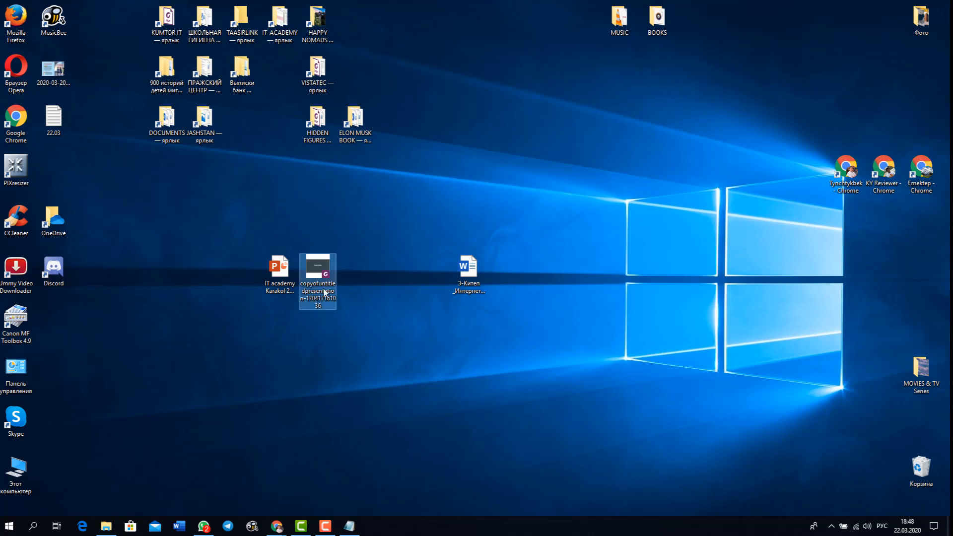
click(412, 353)
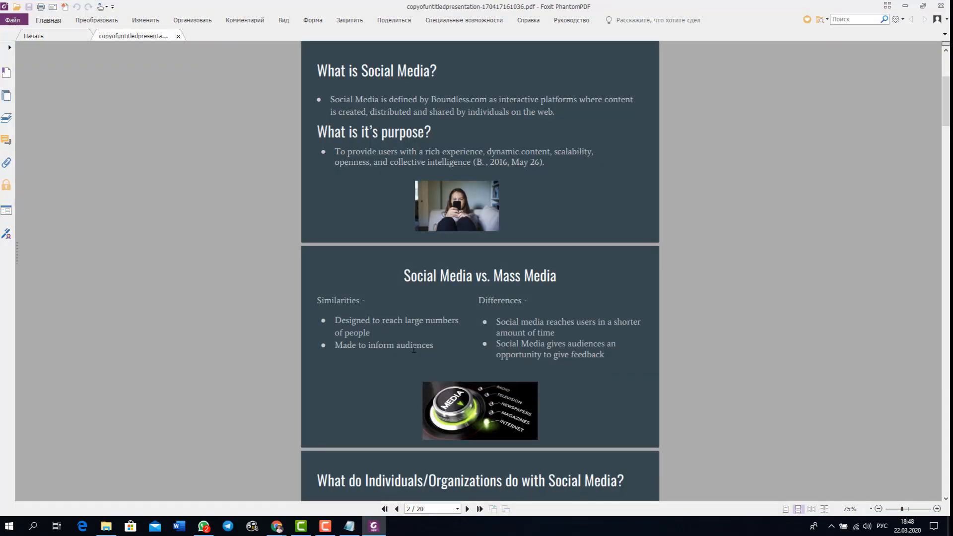
scroll(517, 298, up, 1)
scroll(517, 298, up, 6)
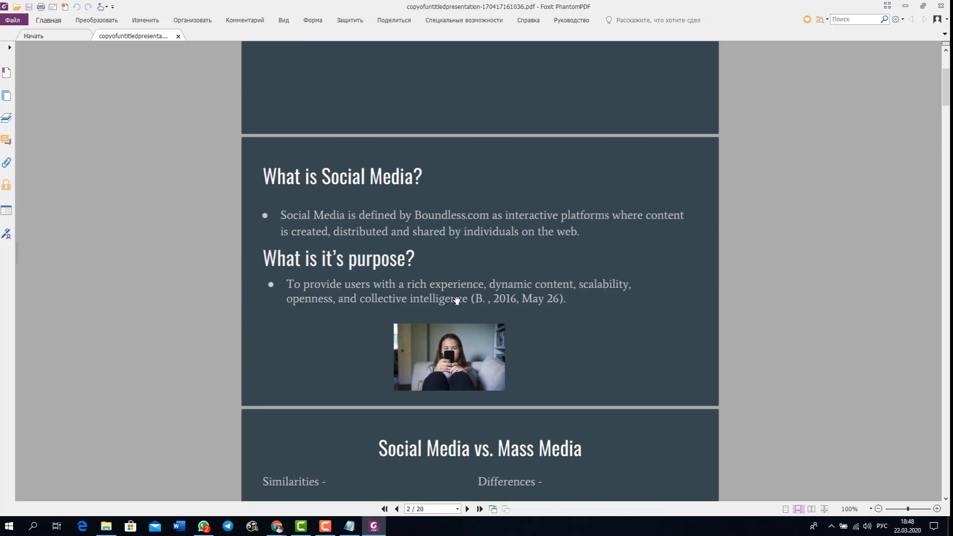
scroll(457, 297, down, 10)
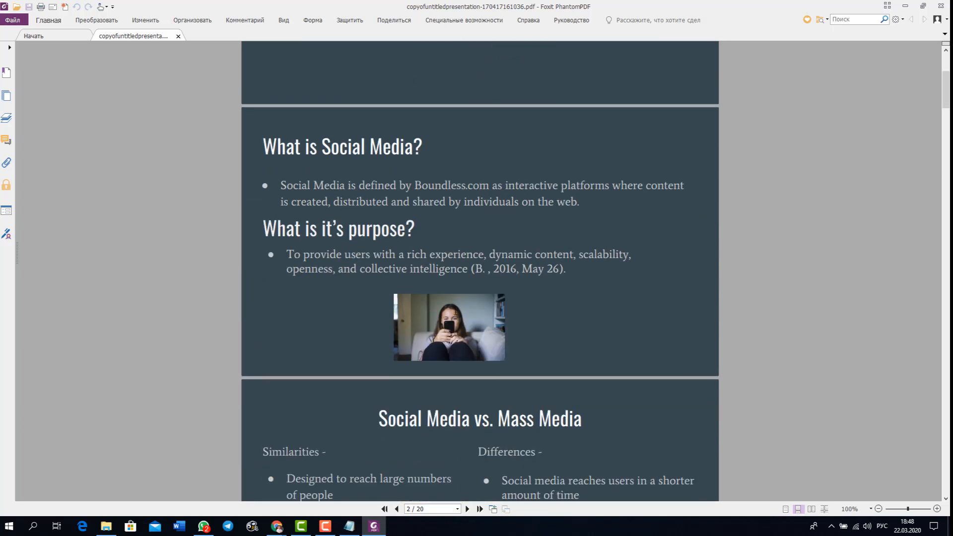
scroll(454, 320, down, 20)
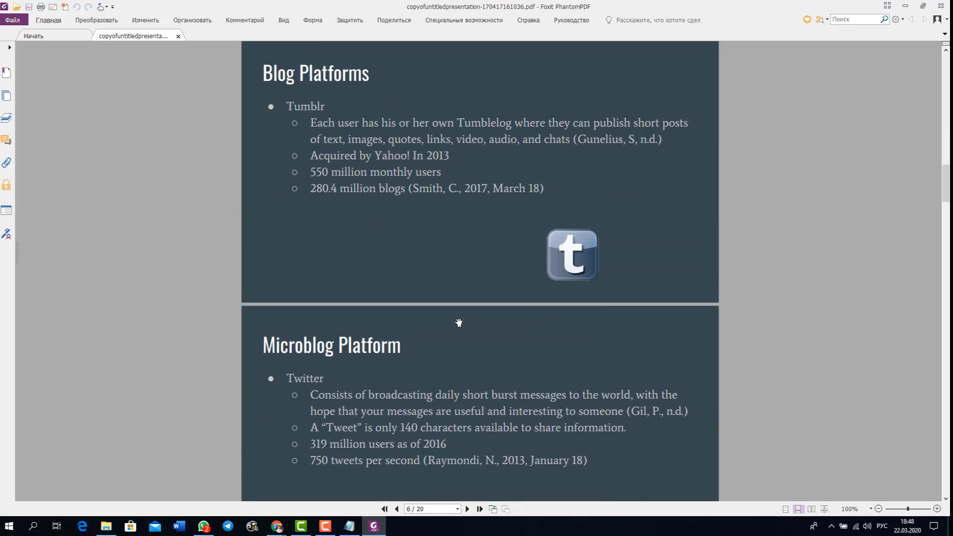
scroll(459, 323, down, 12)
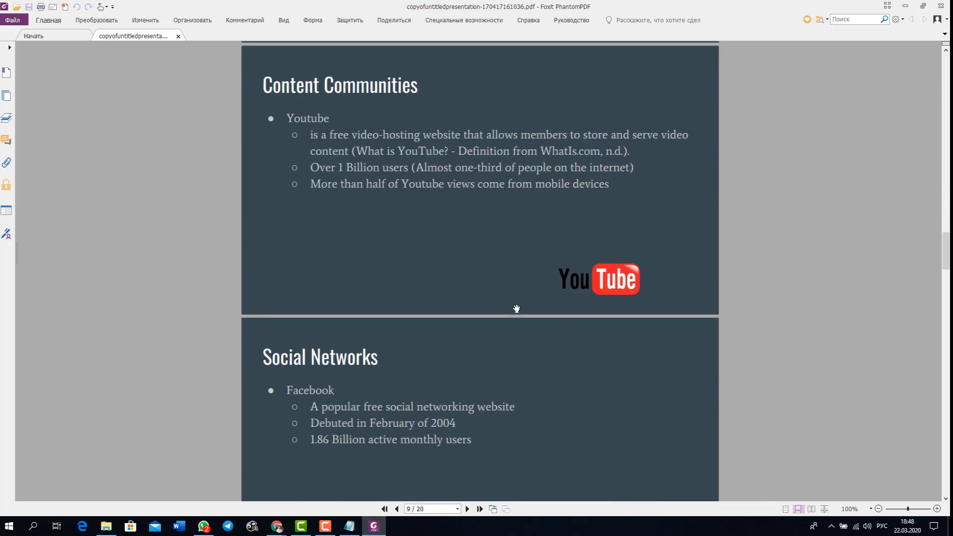
scroll(631, 288, down, 3)
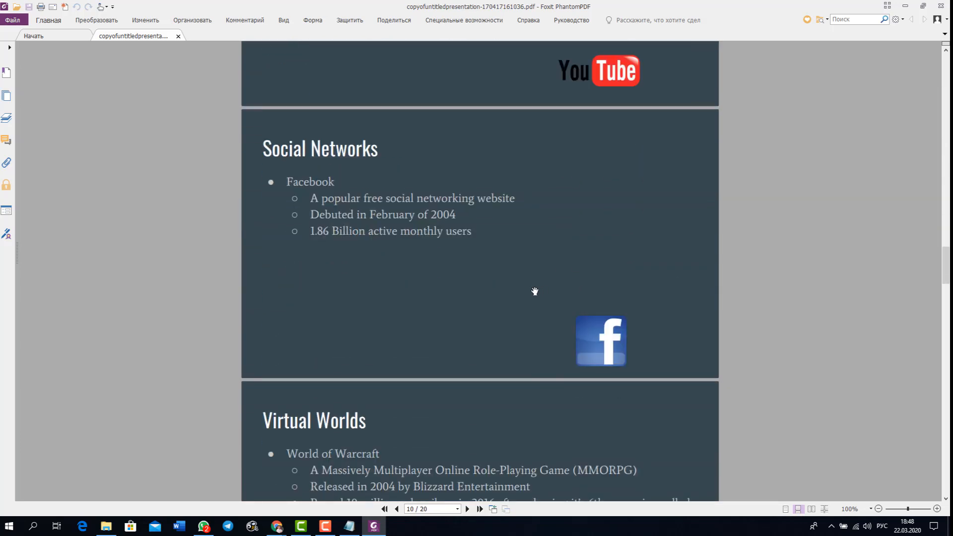
click(941, 6)
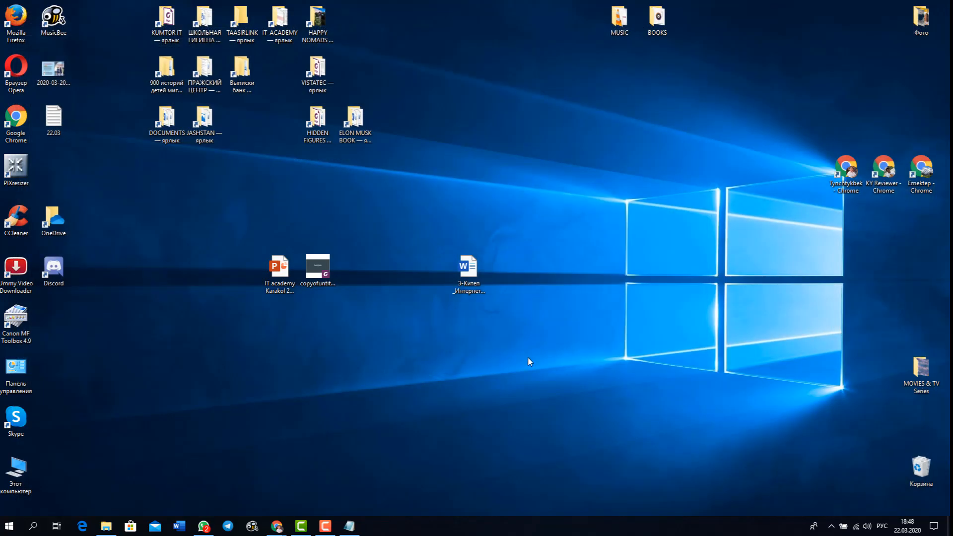
- Browse the Э-Китеп Word document on the desktop, close it, and place its file beside the PDF
double_click(468, 269)
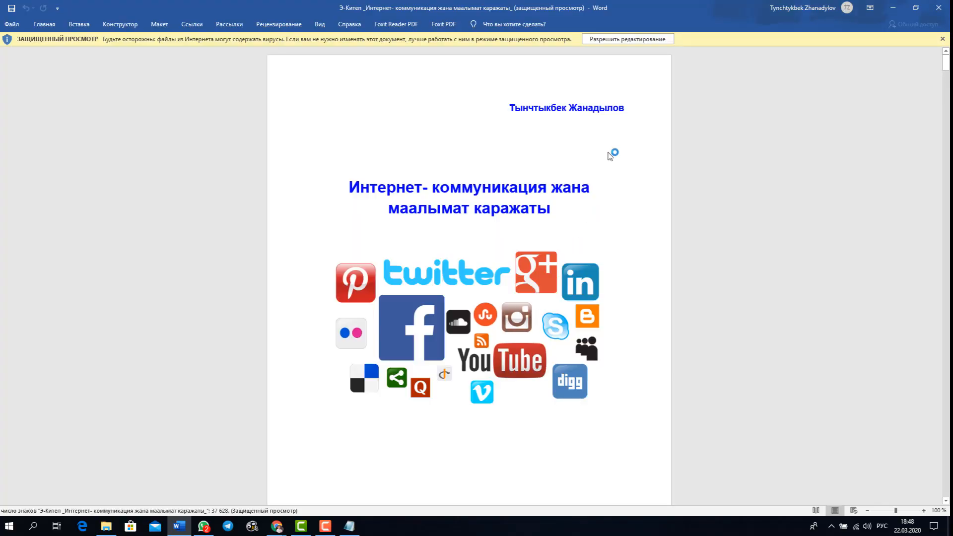
scroll(555, 333, down, 5)
scroll(531, 340, down, 20)
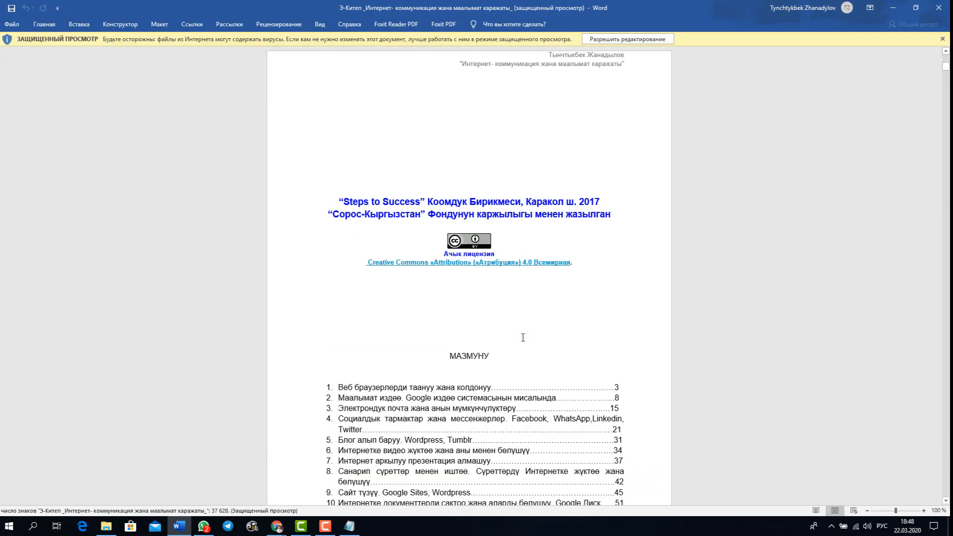
scroll(909, 207, down, 1)
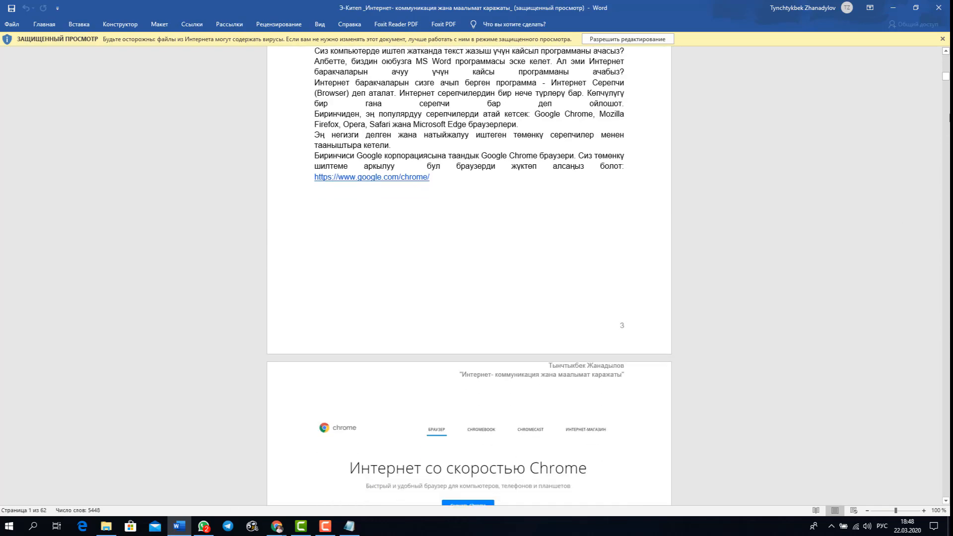
drag(946, 76, 942, 107)
scroll(941, 107, up, 10)
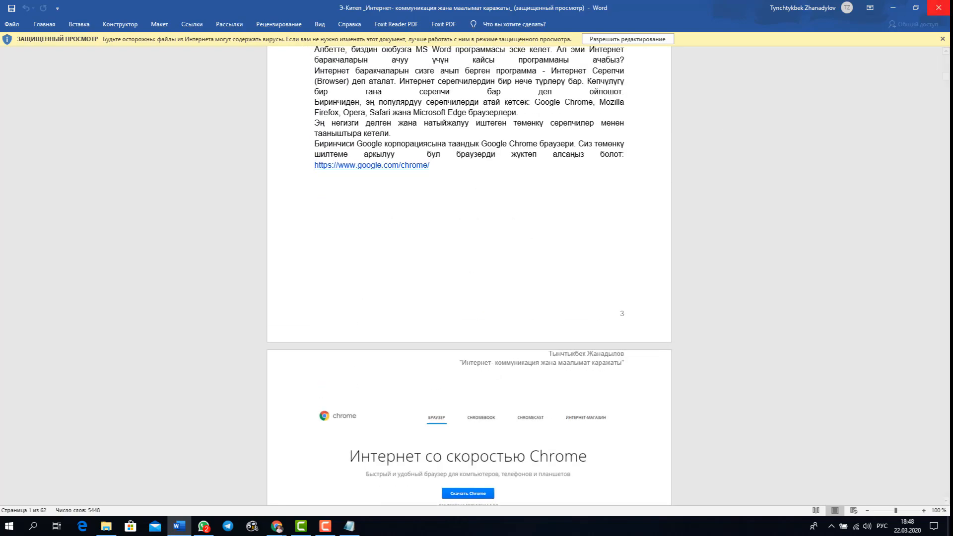
key(alt+F4)
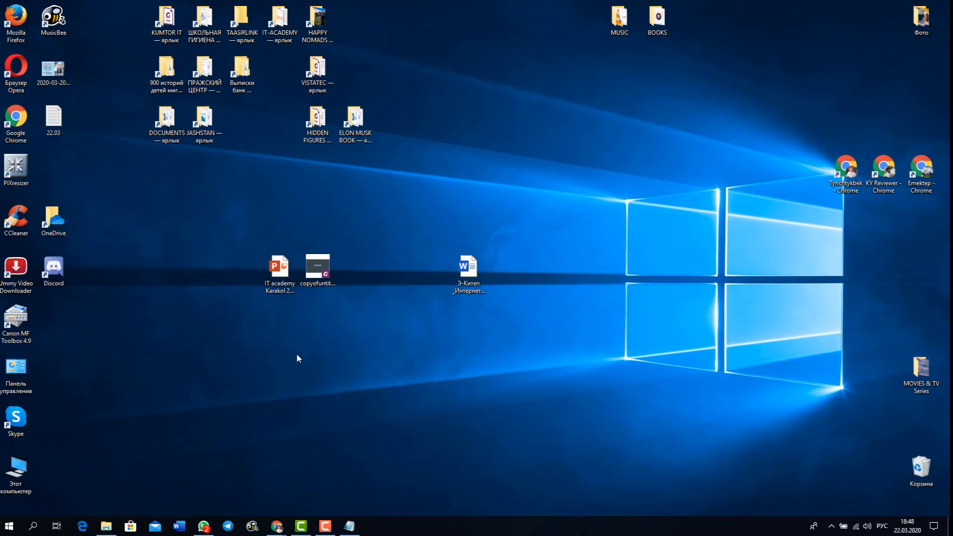
drag(481, 270, 368, 270)
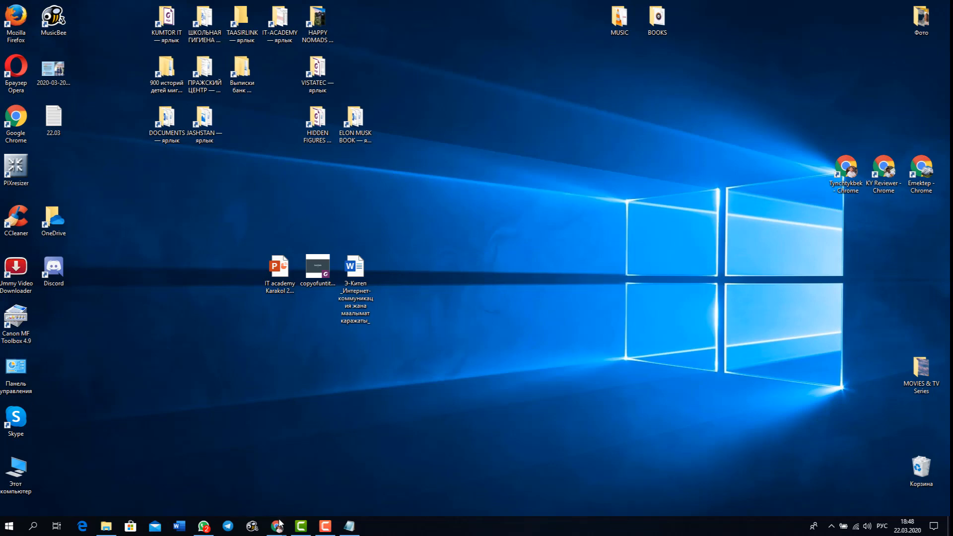
- Return to the Chrome window with the course and open Google Drive in a new tab
mouse_move(278, 530)
click(329, 479)
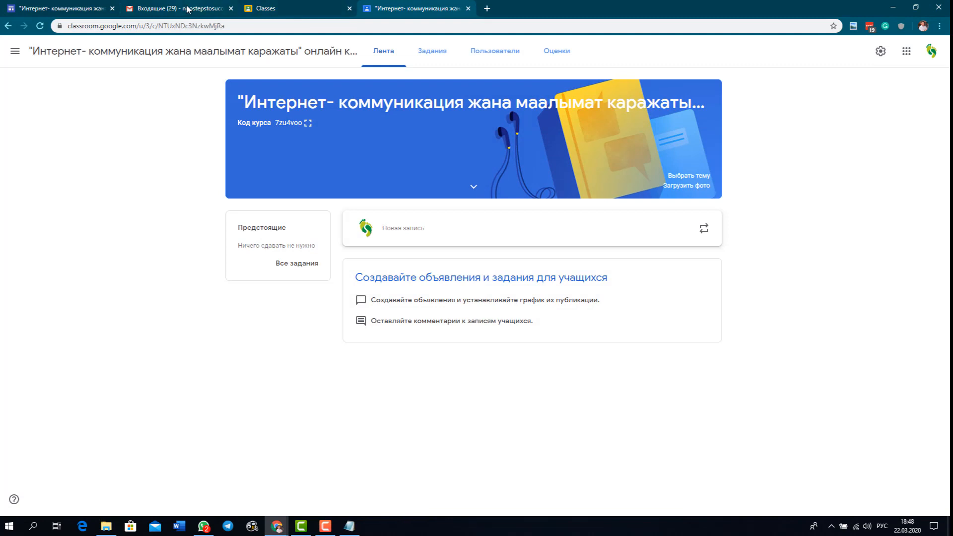
click(487, 9)
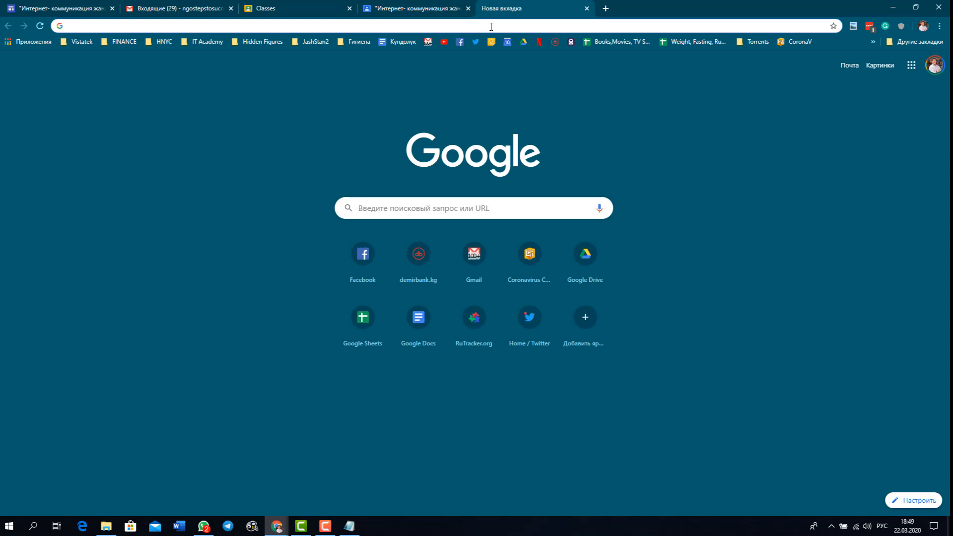
text(цшт)
key(BackSpace)
key(BackSpace)
key(BackSpace)
key(alt+shift)
text(drive.google.com/drive/u/0/my-drive)
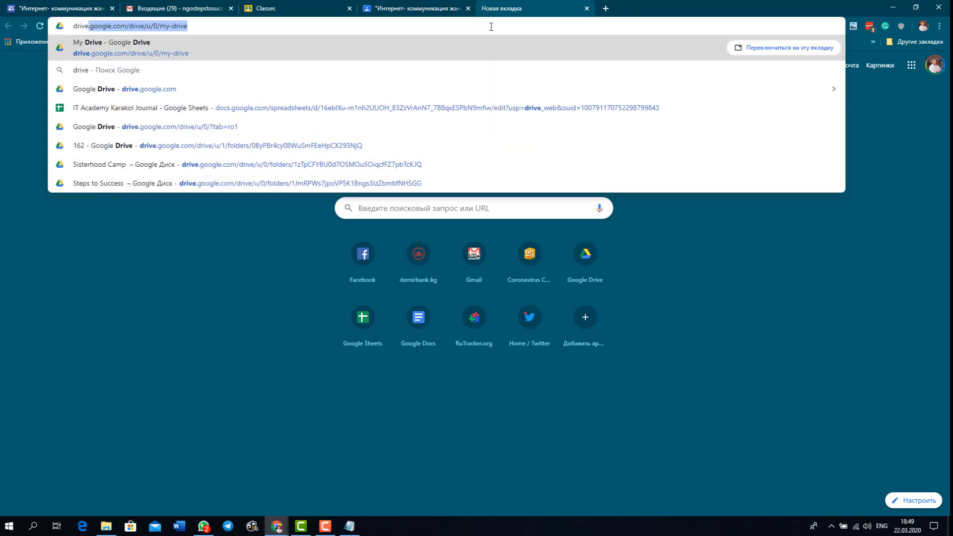
key(Return)
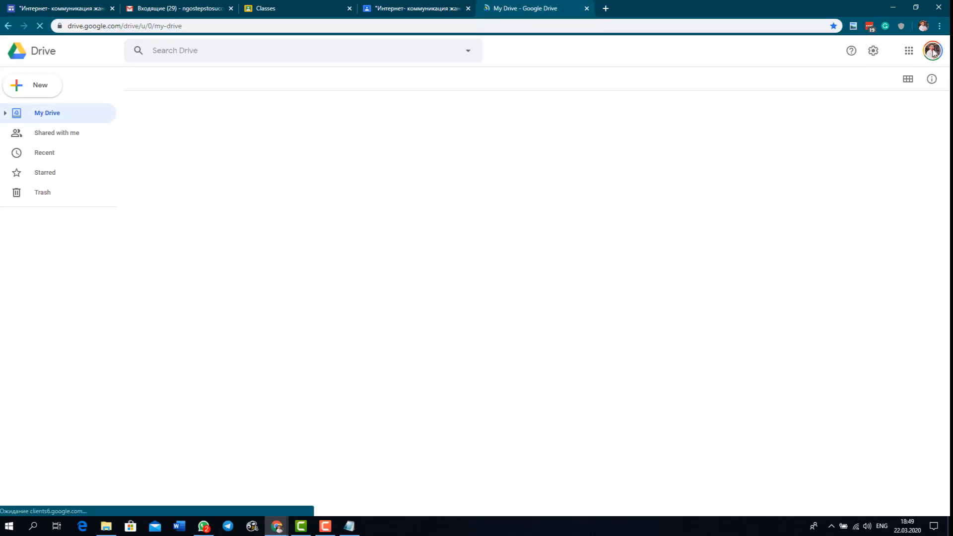
- Switch Google Drive to the Steps to Success Public Association account and close the personal account's Drive tab
click(931, 53)
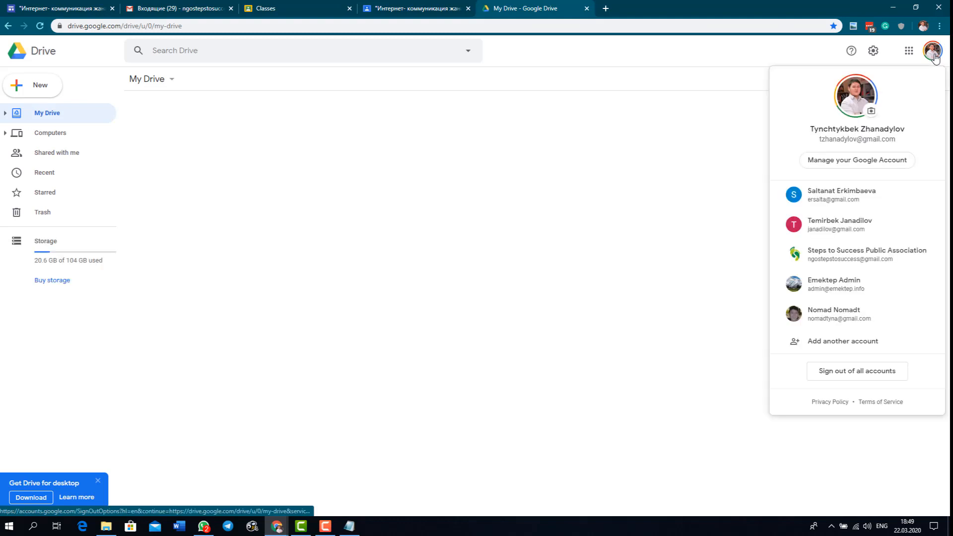
click(850, 253)
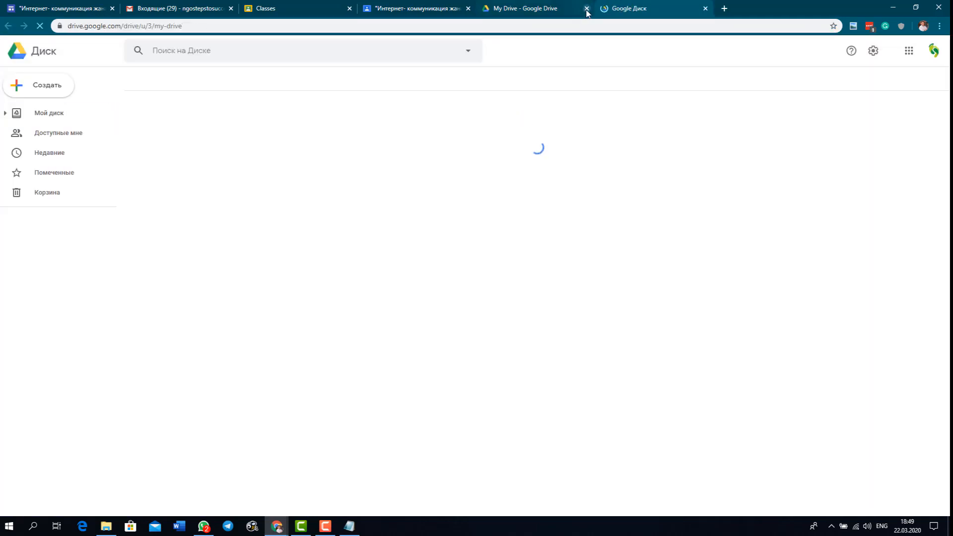
click(587, 8)
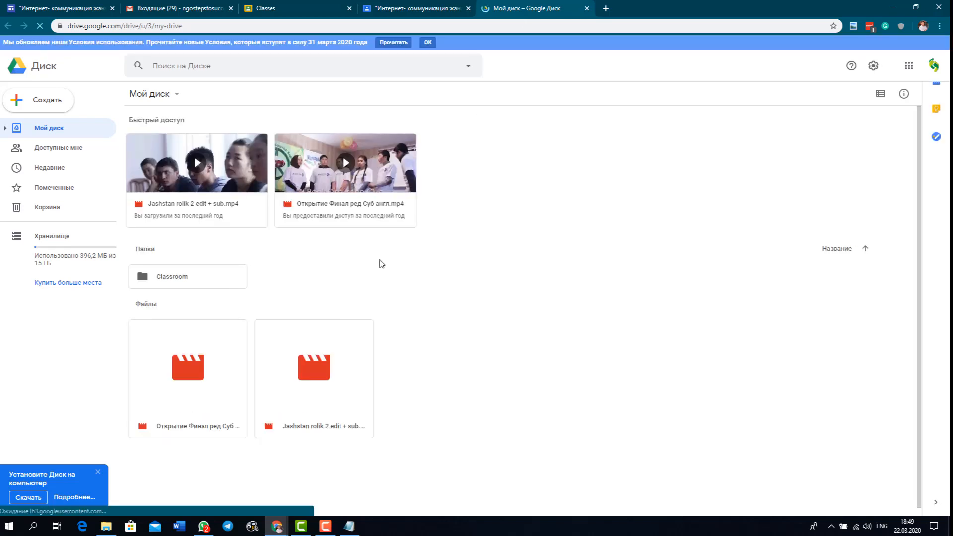
- Create a folder named "онлайн курс" in Мой диск and open it
click(51, 106)
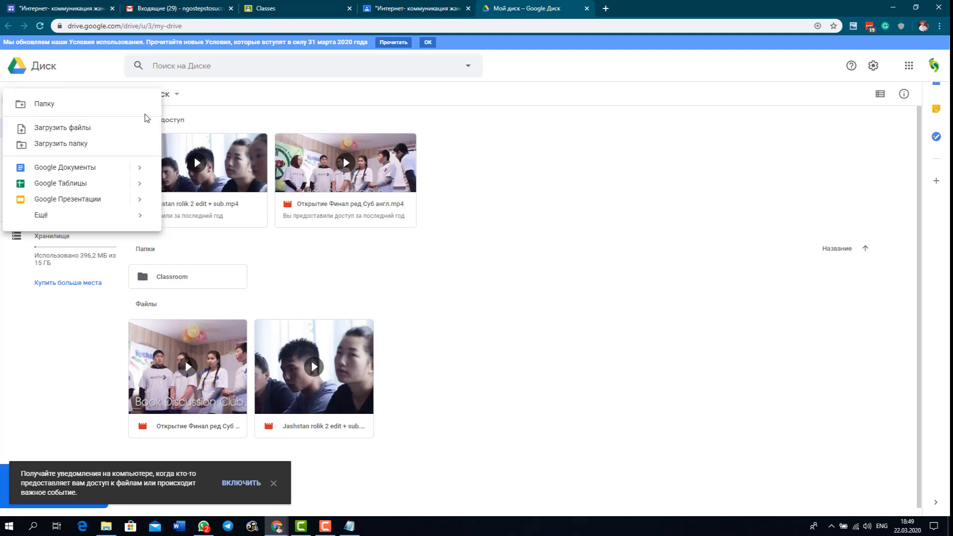
click(76, 103)
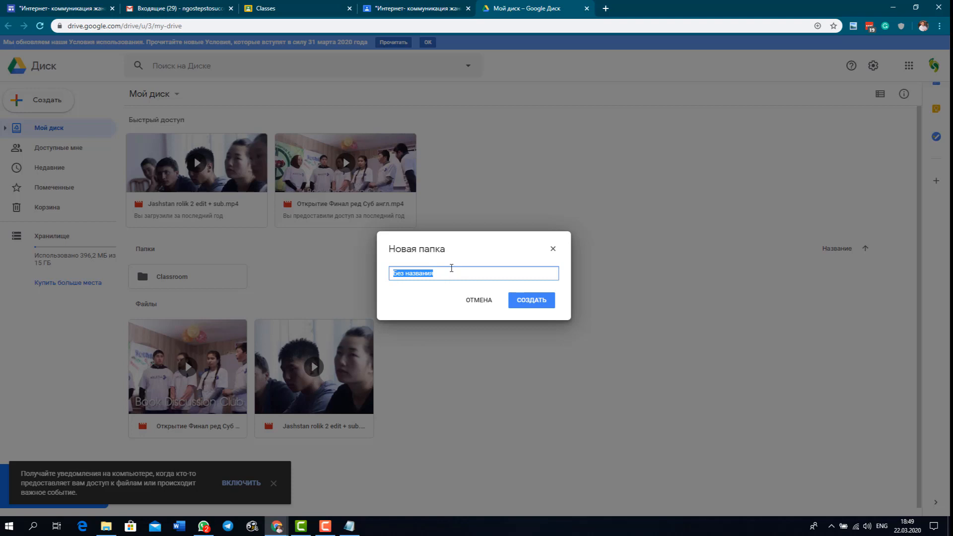
text(Jy)
key(BackSpace)
key(alt+shift)
text(онлайн курс)
click(537, 300)
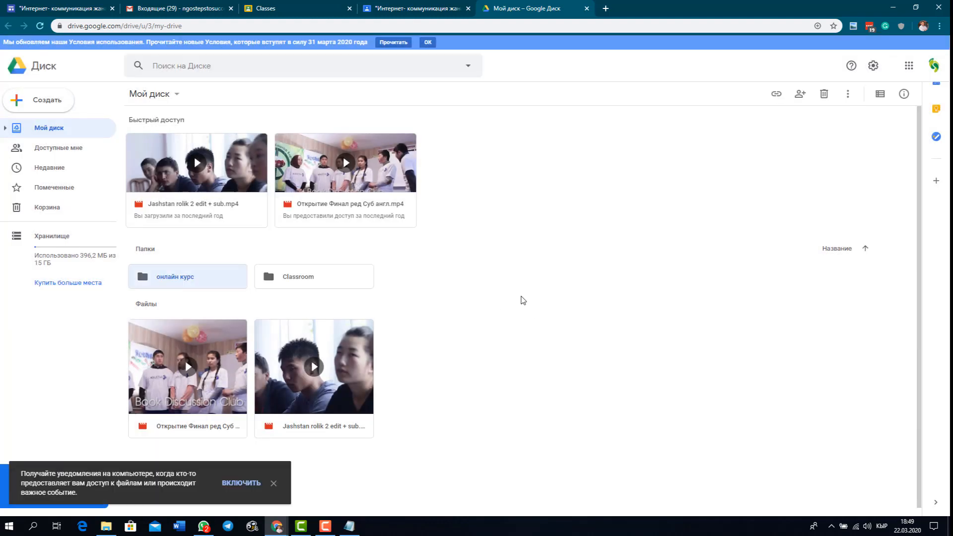
double_click(212, 287)
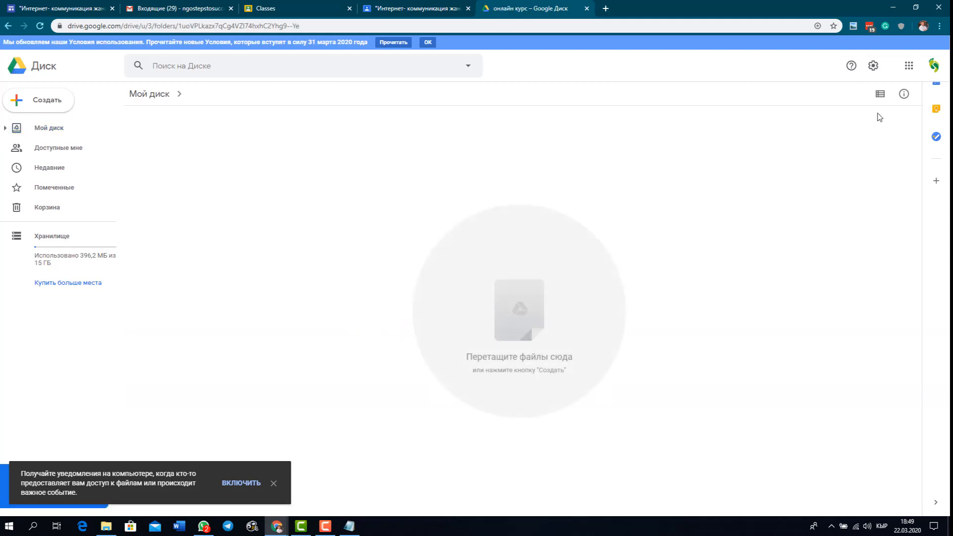
- Upload the IT academy Karakol presentation, the copyofuntitledpresentation PDF and the Э-Китеп Word document from the desktop to the "онлайн курс" Drive folder
click(893, 8)
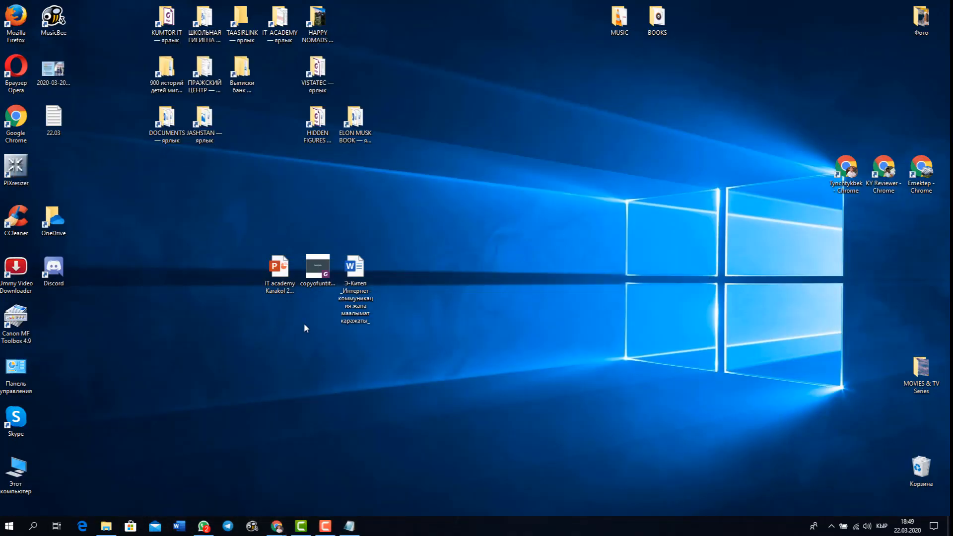
drag(304, 323, 248, 233)
drag(318, 278, 345, 263)
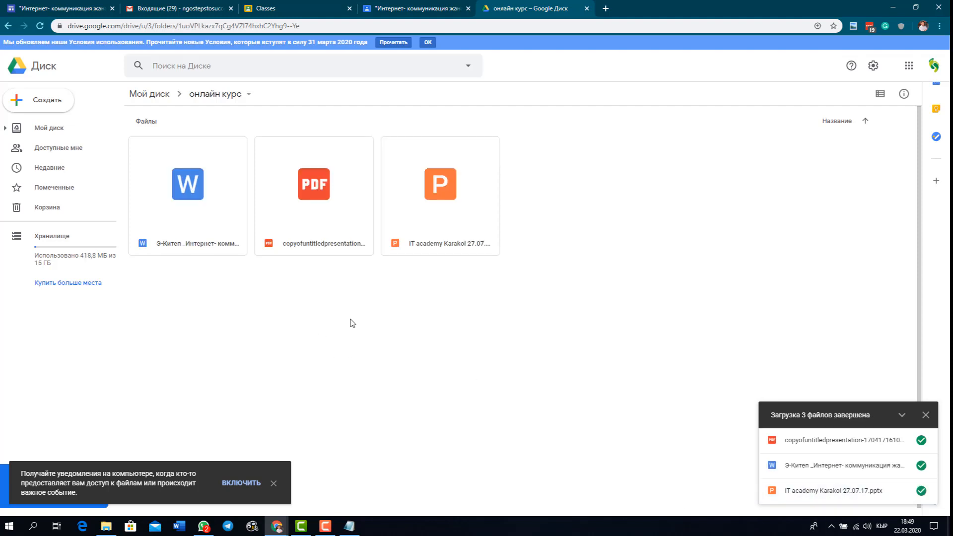
- Return to the Classroom course and start a new stream post addressed to "Все учащиеся"
click(414, 9)
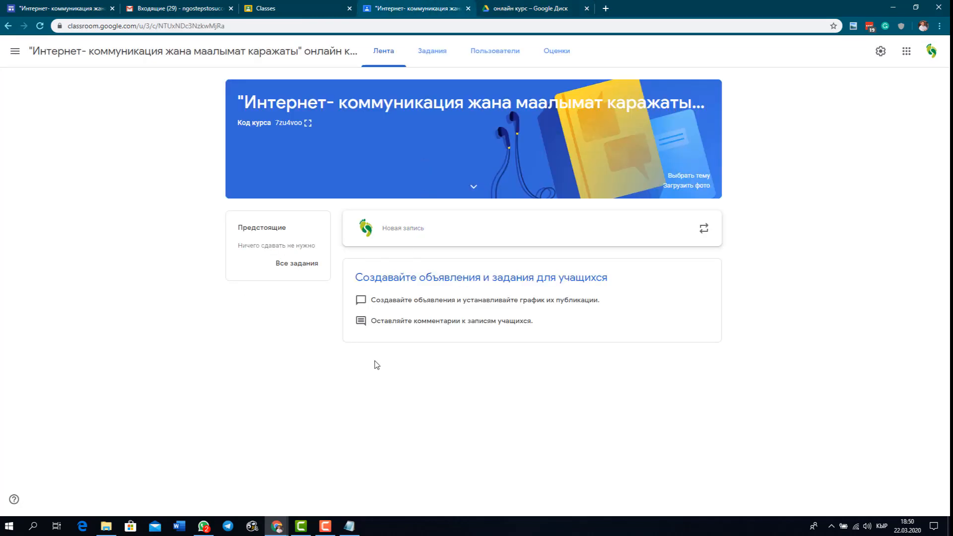
click(437, 228)
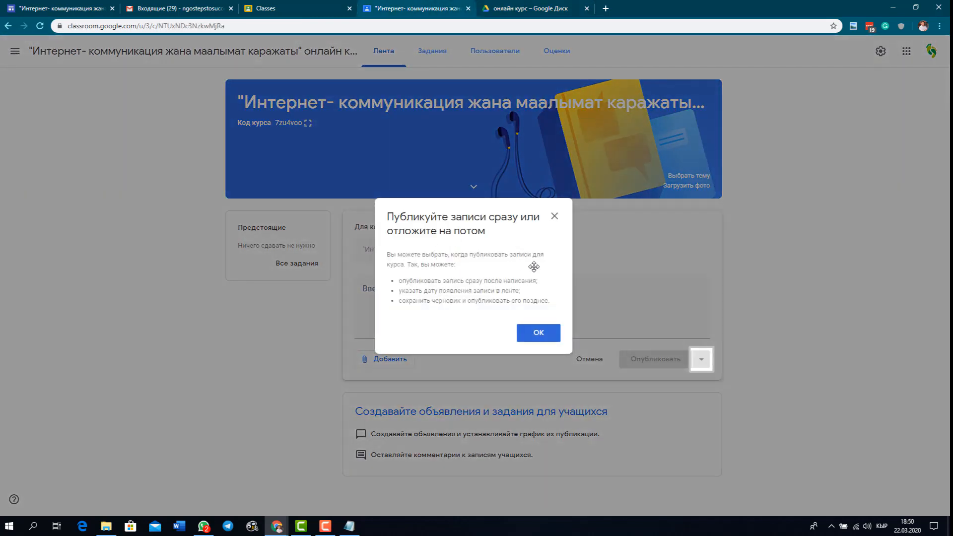
click(538, 332)
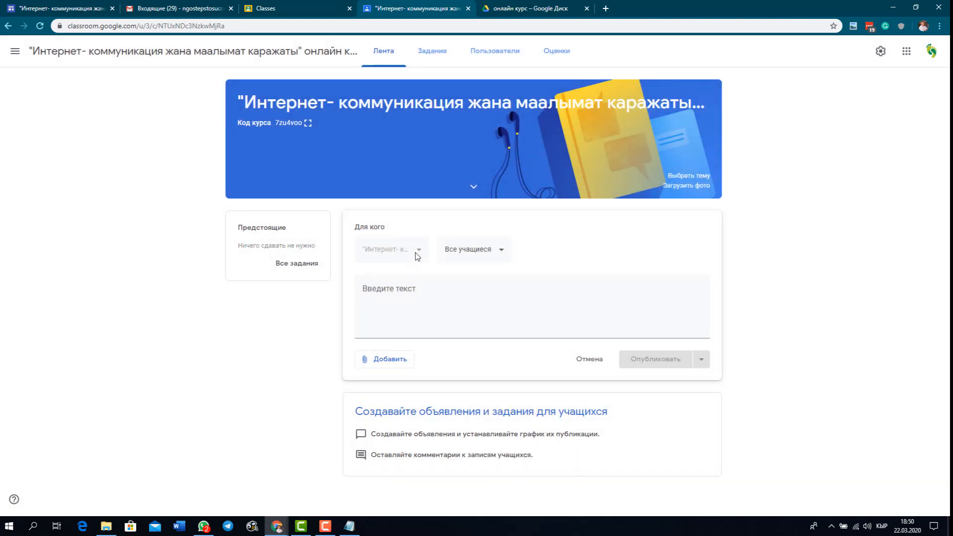
click(469, 249)
click(498, 249)
click(425, 295)
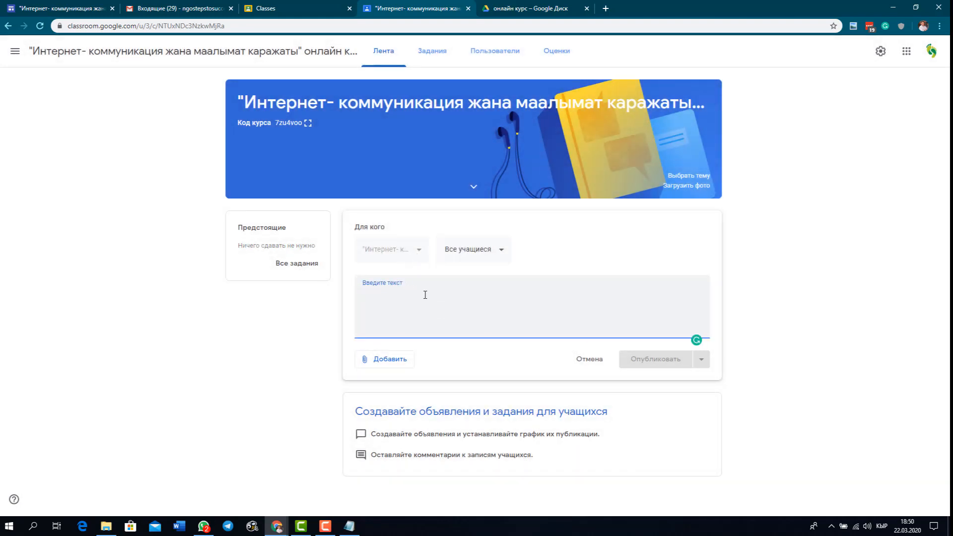
- Write the post "Саламатсынарбы балдар. Бул курста биз интернет каодлуамдлывьсмды", "лыамламл", "урматым менен," on separate lines and sign it with the teacher's name
text(Саламатсынар)
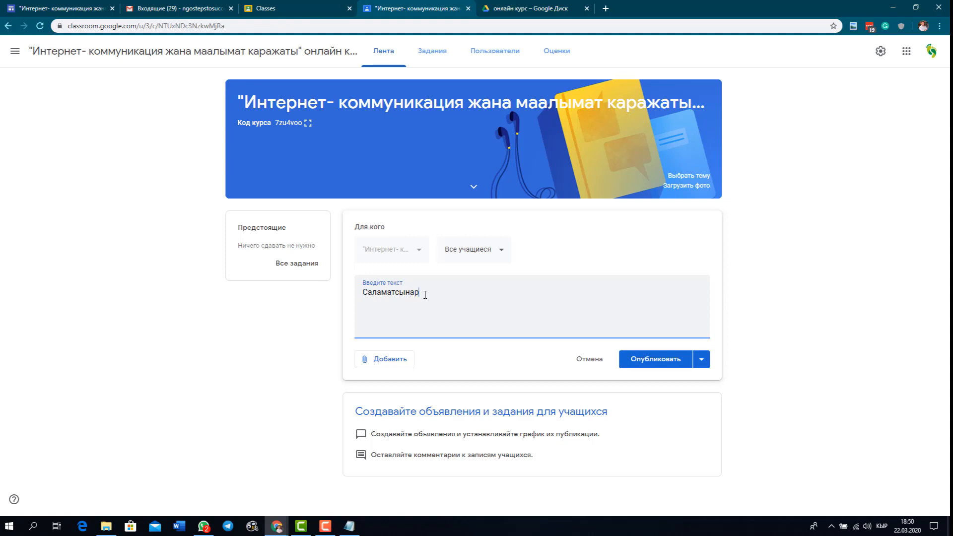
text(алдар. Бул курста)
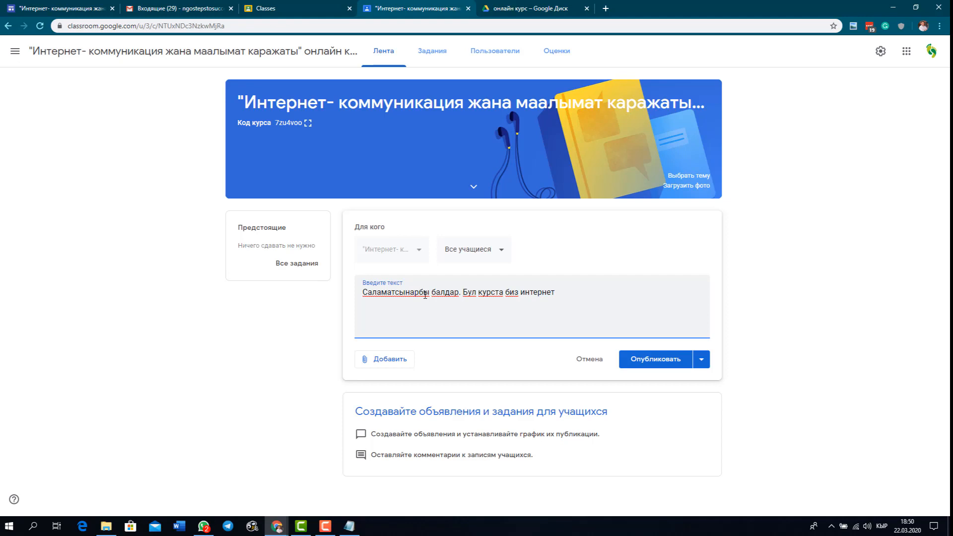
text(биз интернет каодлуамдлывьсмды)
key(Return)
text(лыамламл)
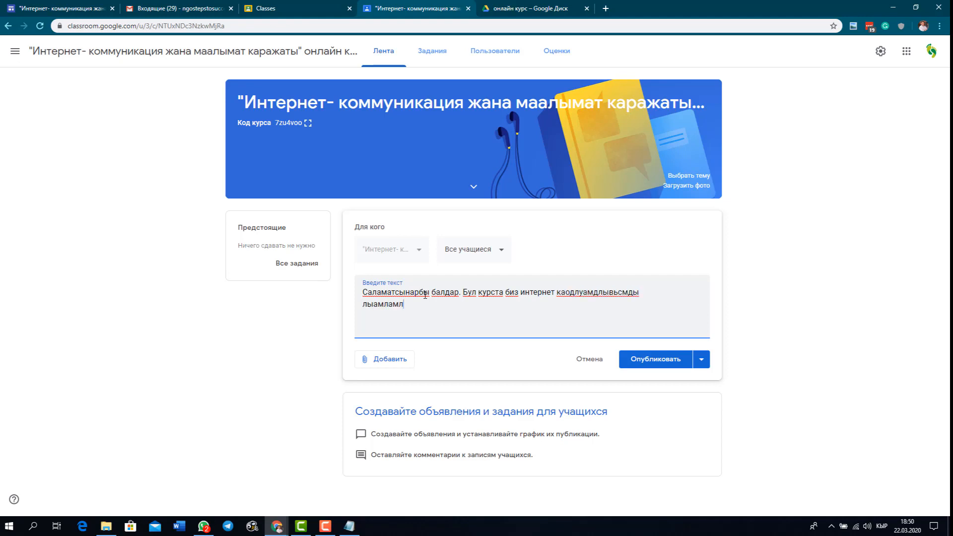
key(Return)
text(ивы)
text(урматым )
text(менен, )
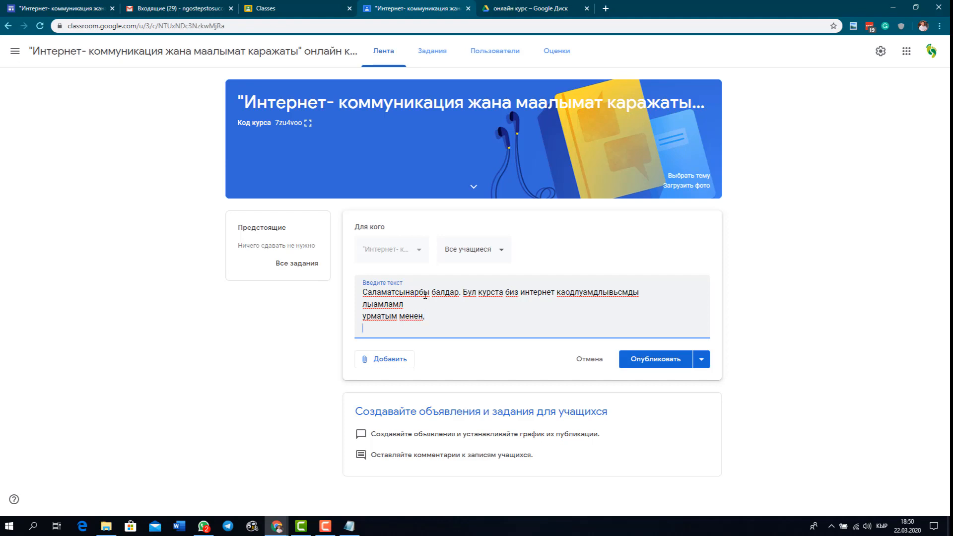
text(Тынчтык агай)
- Check the post's attachment options and publish the welcome post without an attachment
click(393, 364)
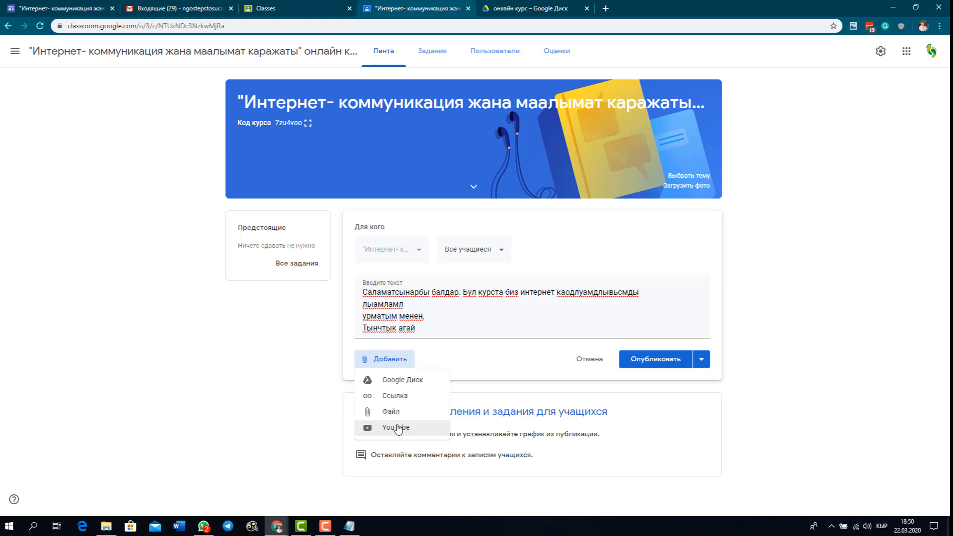
click(457, 358)
click(675, 366)
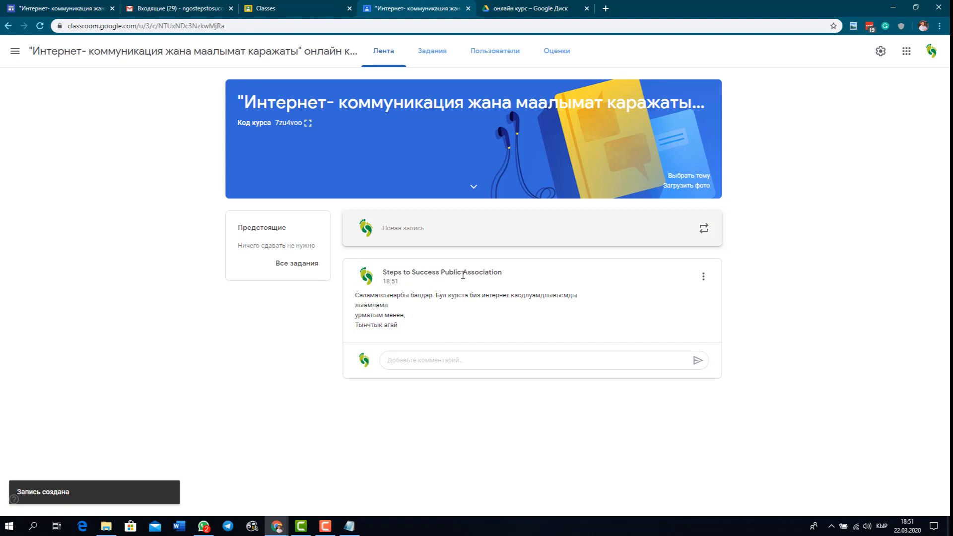
drag(395, 274, 468, 273)
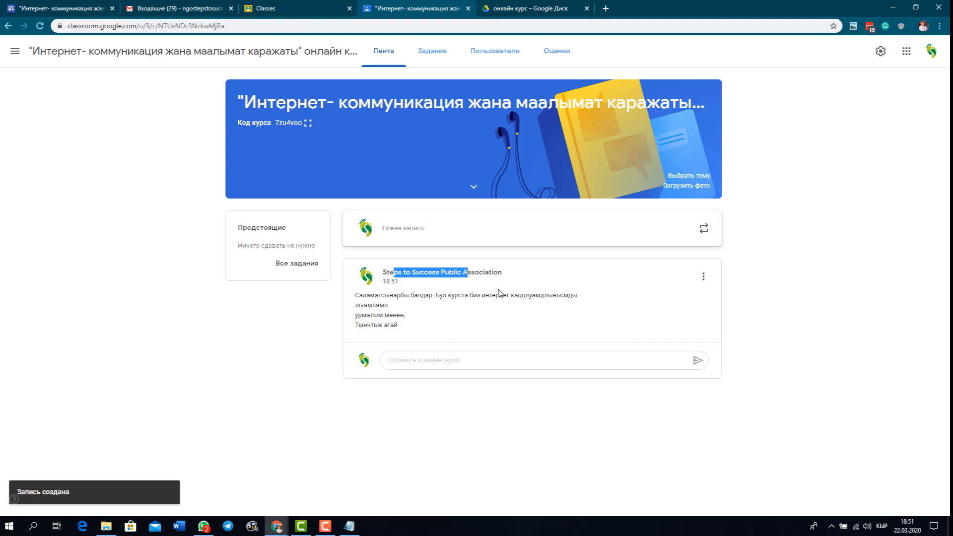
click(491, 437)
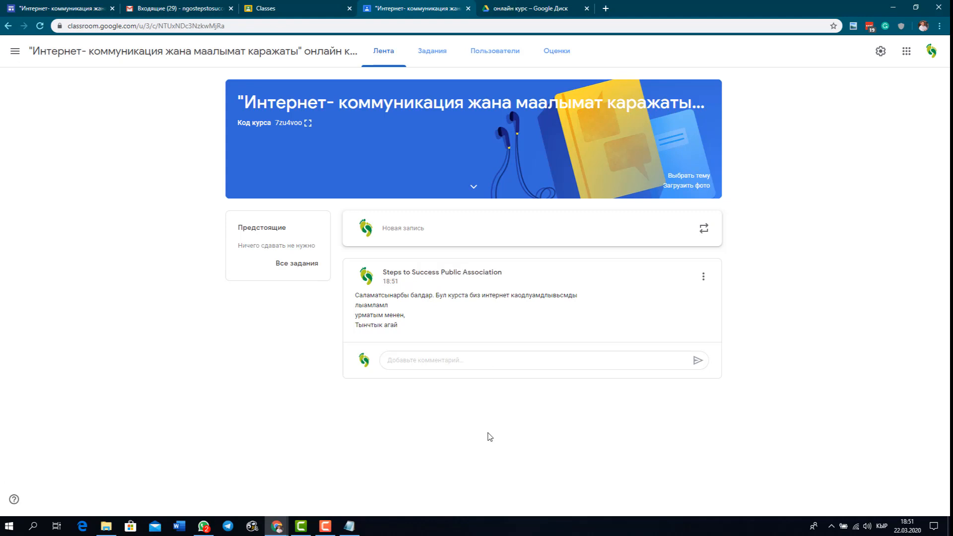
click(433, 59)
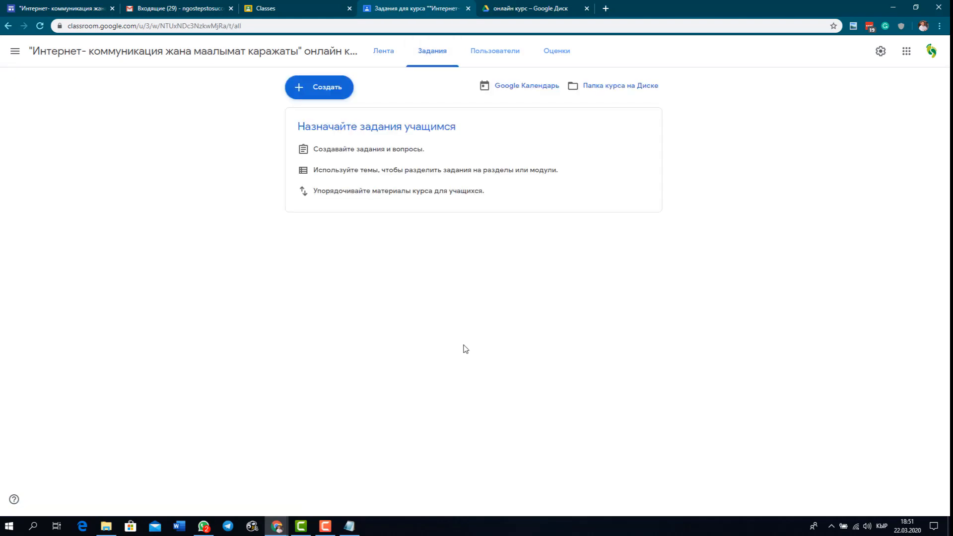
click(389, 57)
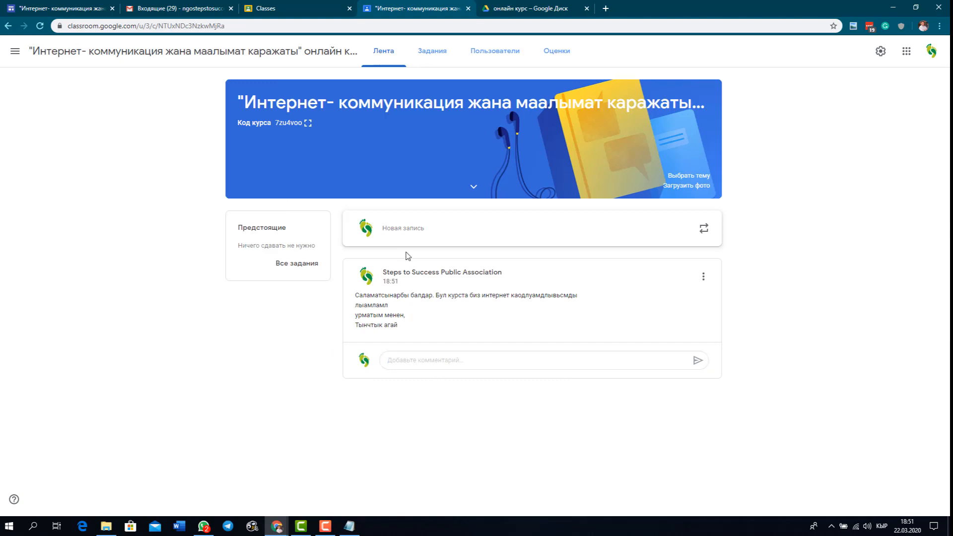
click(420, 233)
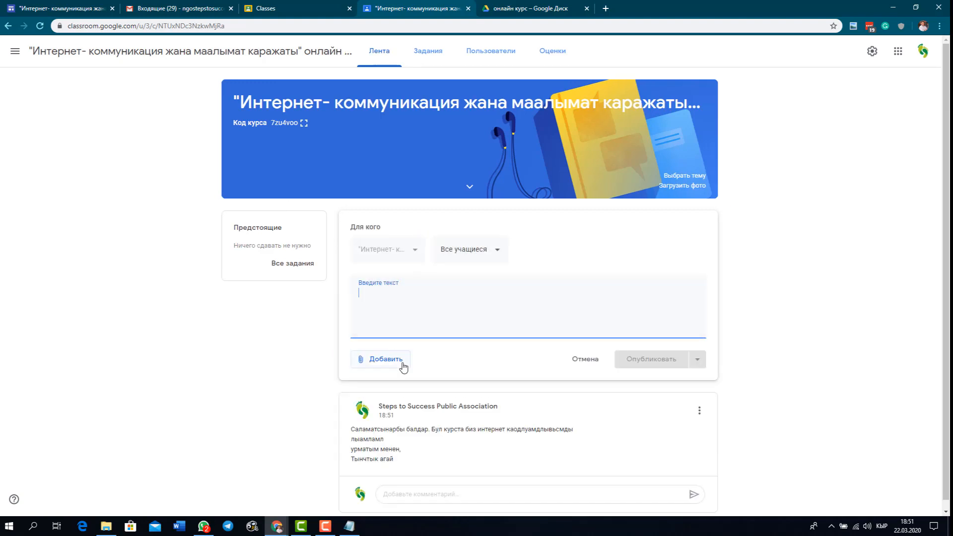
click(268, 359)
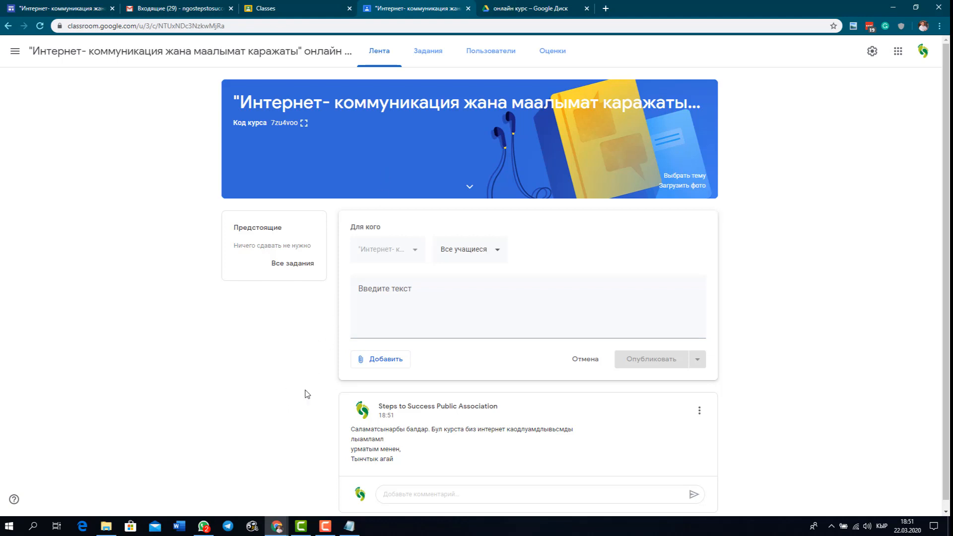
- Create a new "Задание" on the course's assignments page and dismiss the grading criteria tip
click(428, 52)
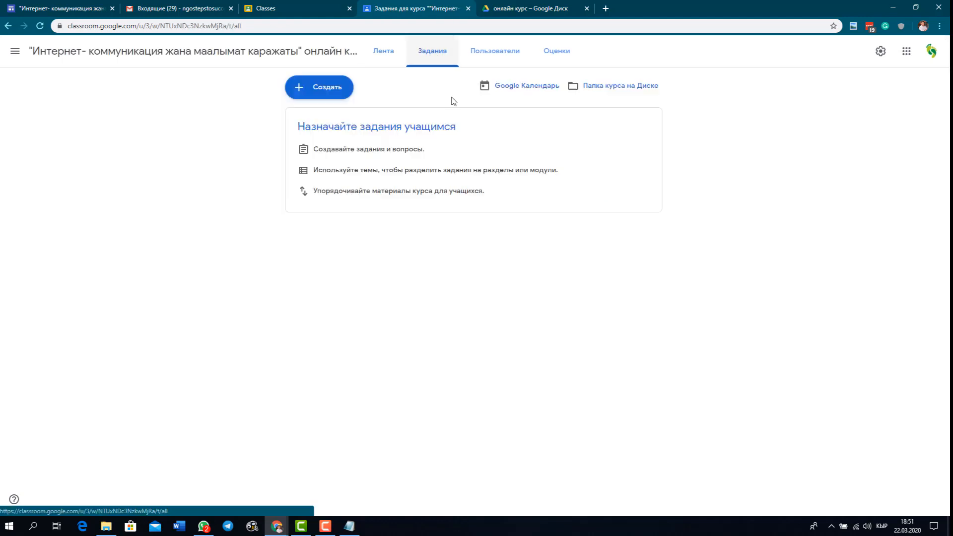
click(330, 92)
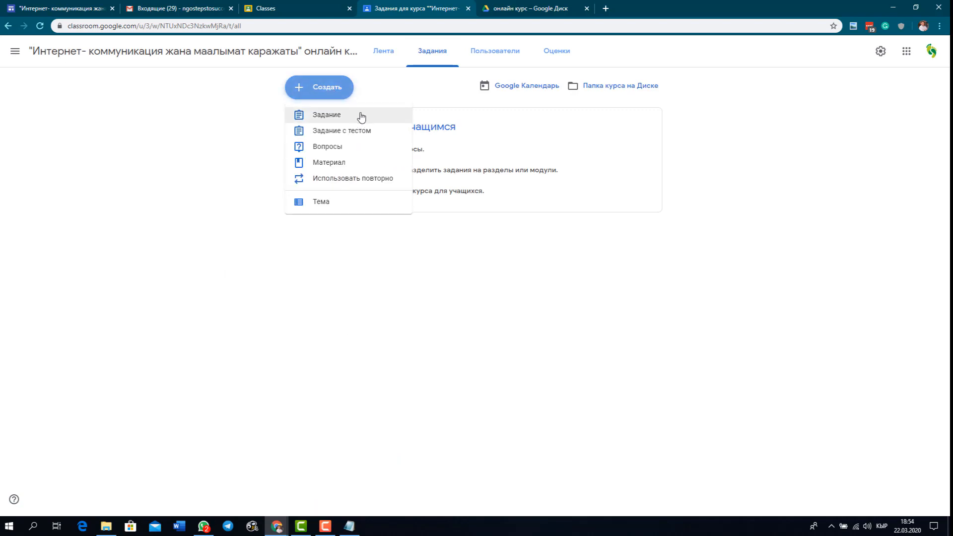
click(361, 117)
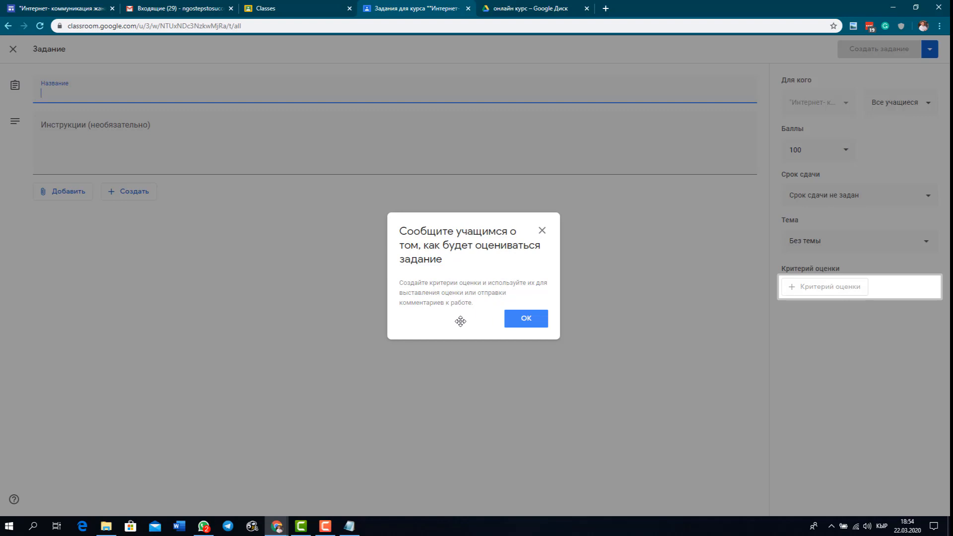
click(525, 319)
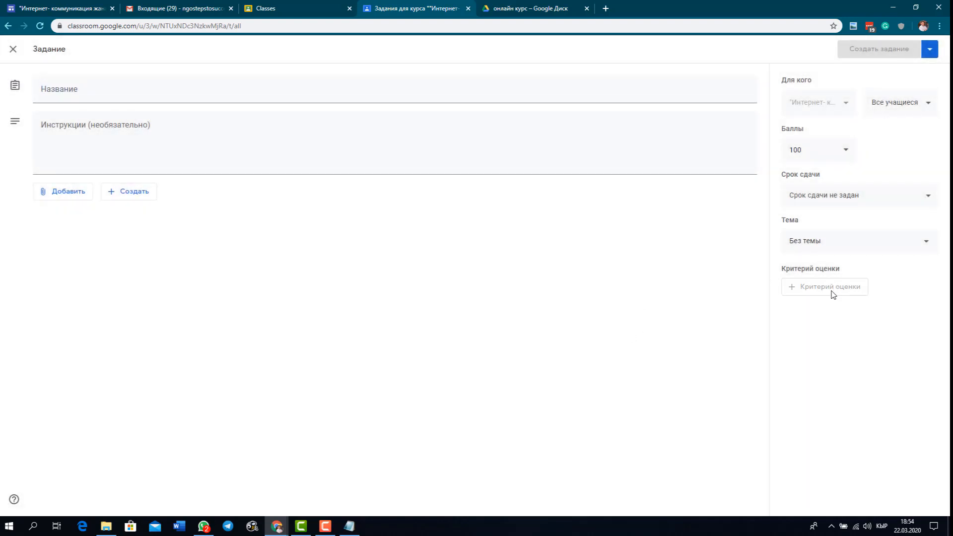
- Title the assignment "Презентацияны карап чыгуу" and leave its instructions empty
click(55, 93)
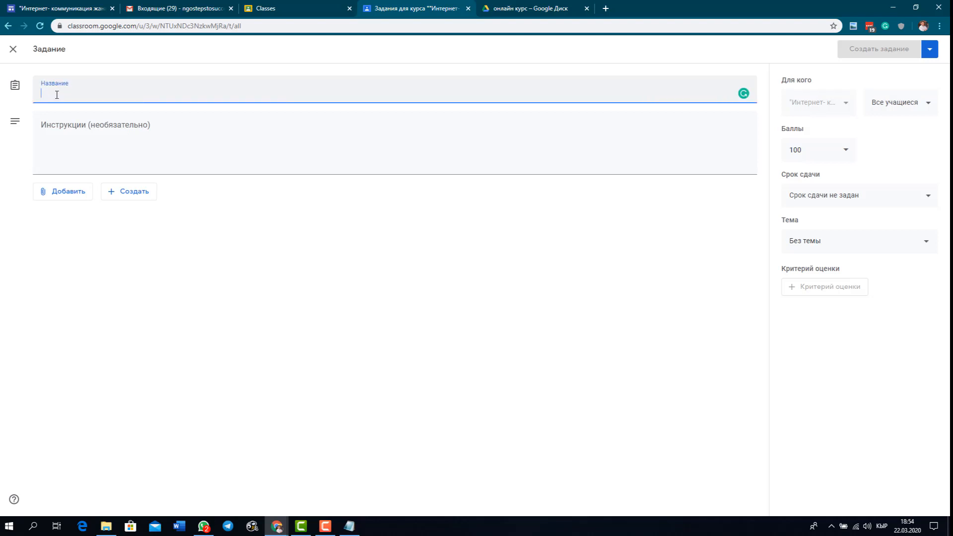
text(П)
key(BackSpace)
text(Презентацияны карап чыгуу)
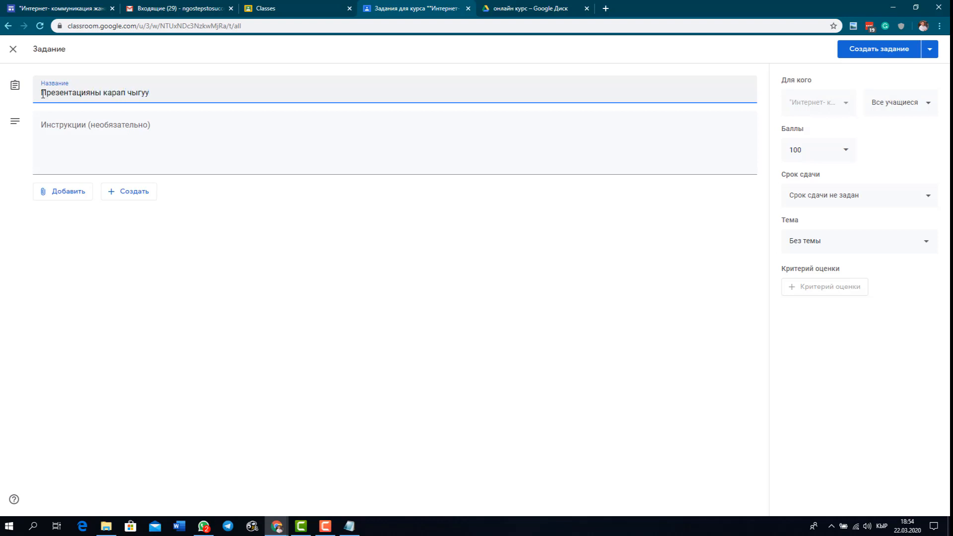
click(110, 129)
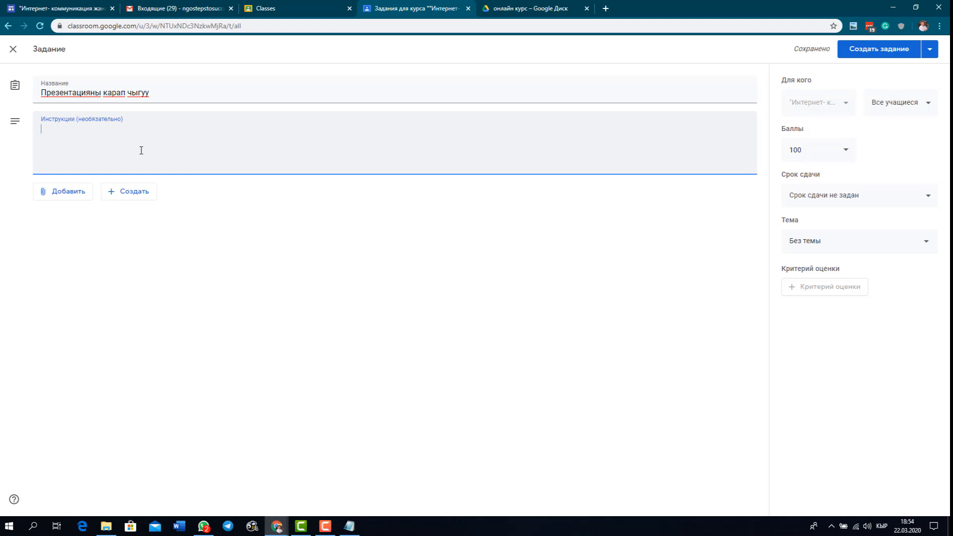
- Attach "IT academy Karakol 27.07.17.pptx" from Google Drive to the assignment with the access option "Учащиеся могут просматривать файл"
click(72, 196)
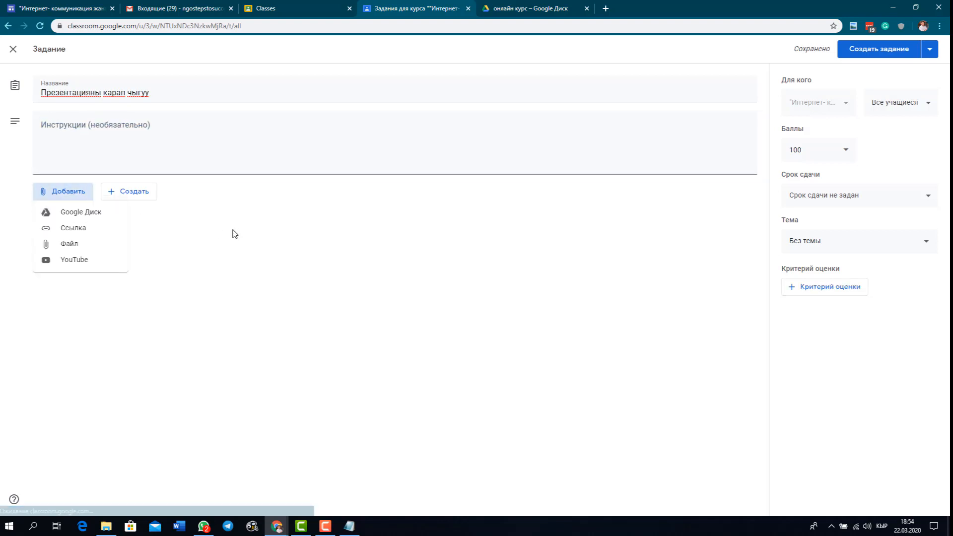
click(109, 218)
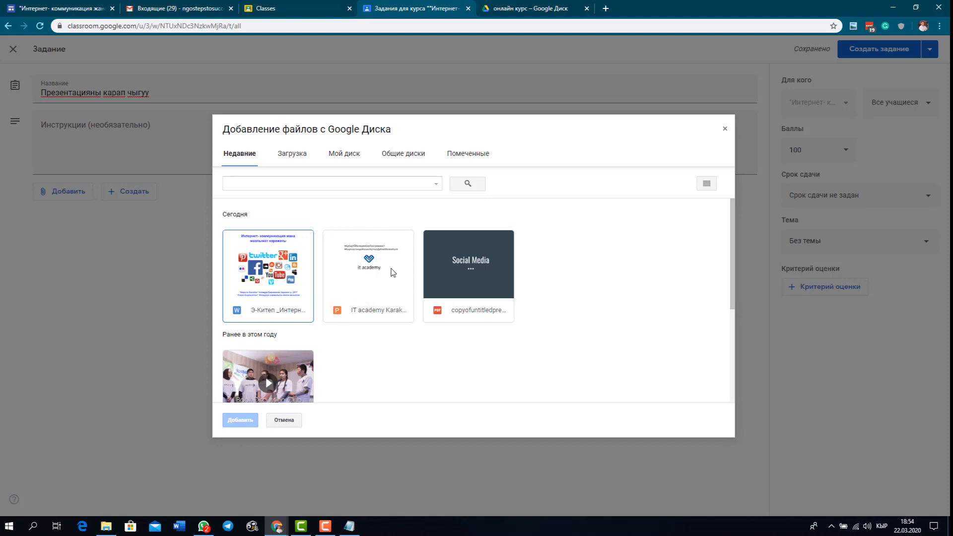
click(393, 272)
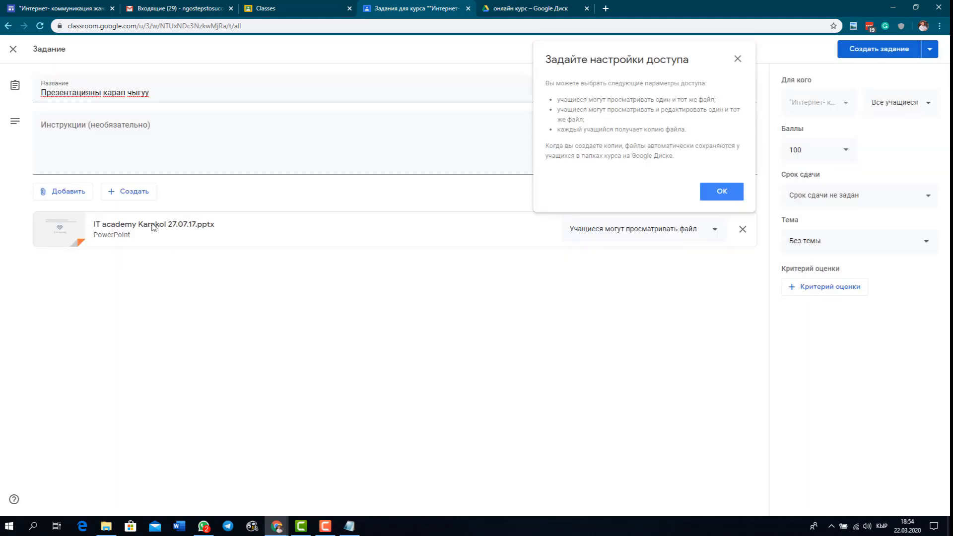
click(253, 420)
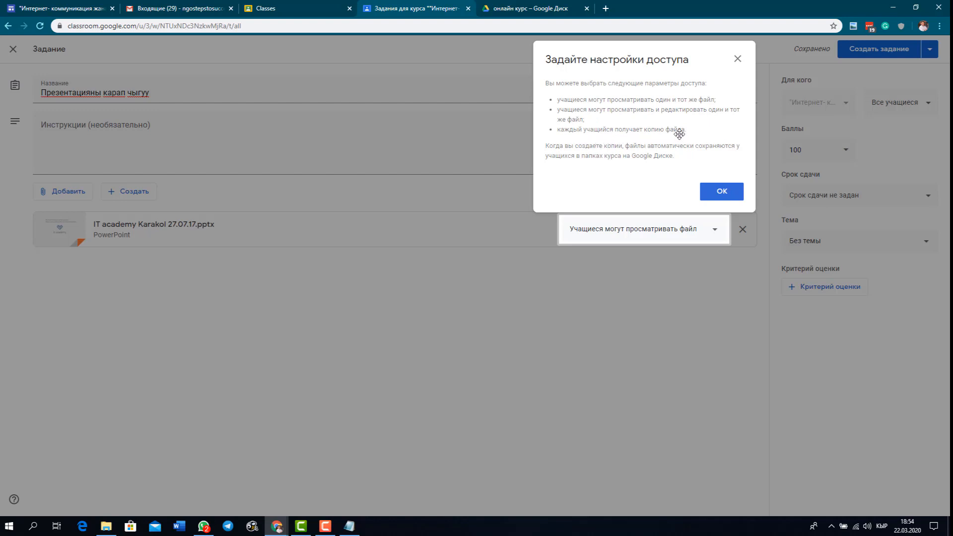
click(718, 198)
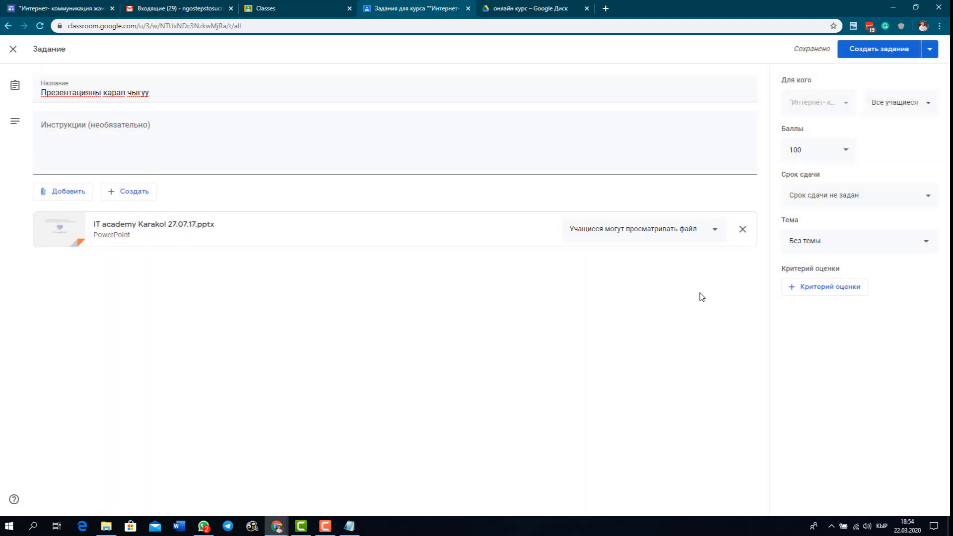
click(684, 237)
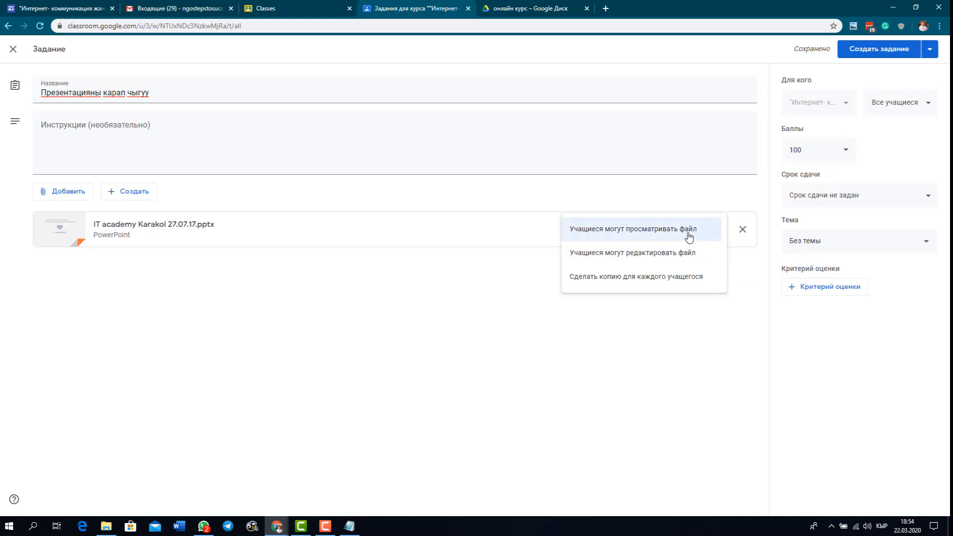
click(689, 237)
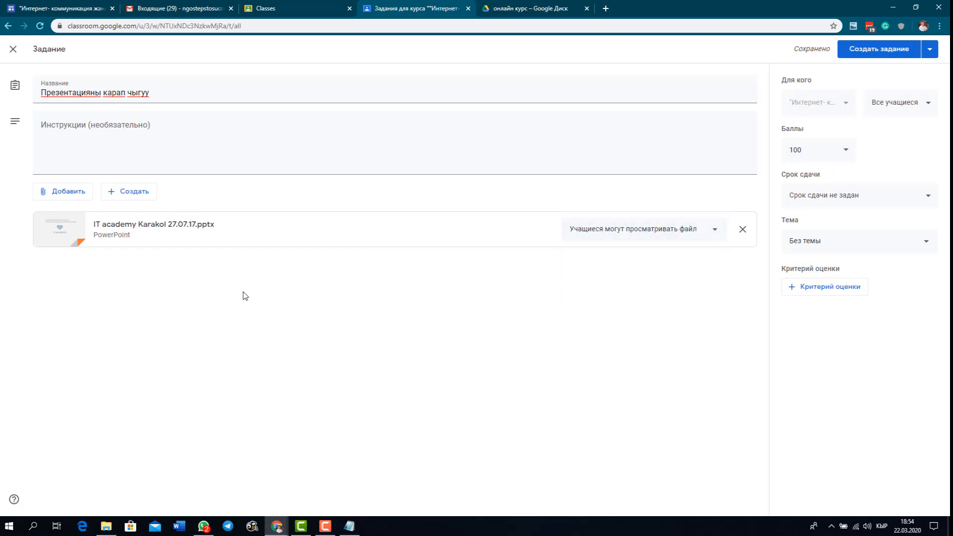
- Set the assignment's due date to 25 March 2020 at 23:59
click(887, 201)
click(882, 234)
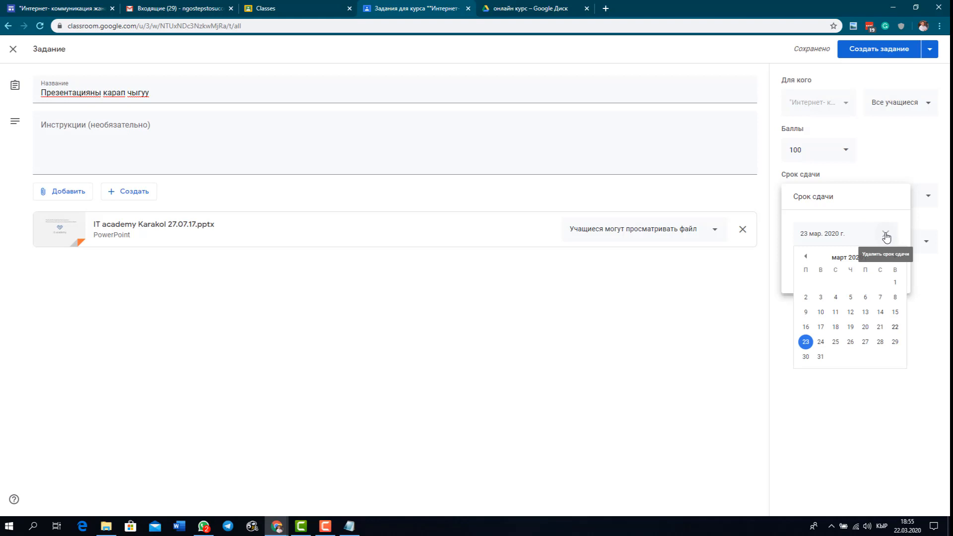
click(835, 342)
click(842, 268)
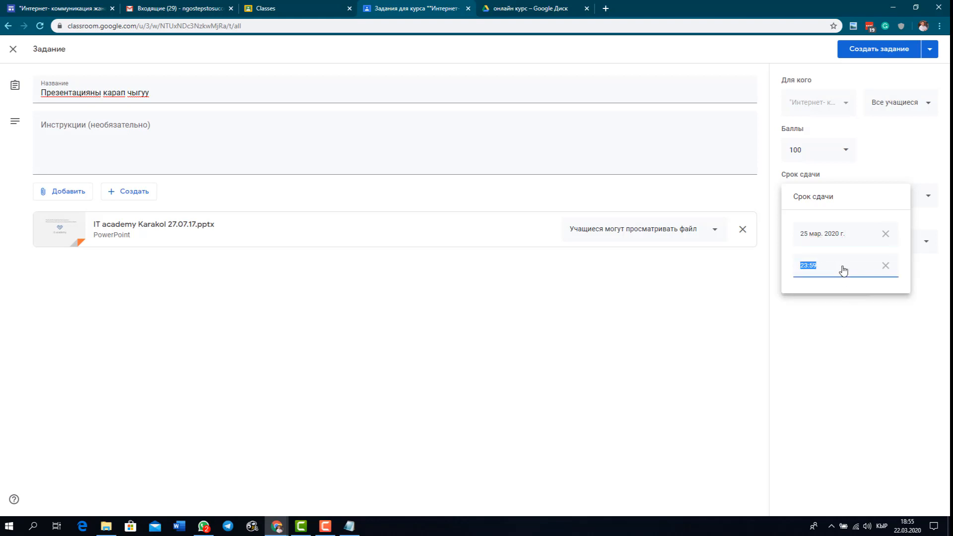
click(836, 357)
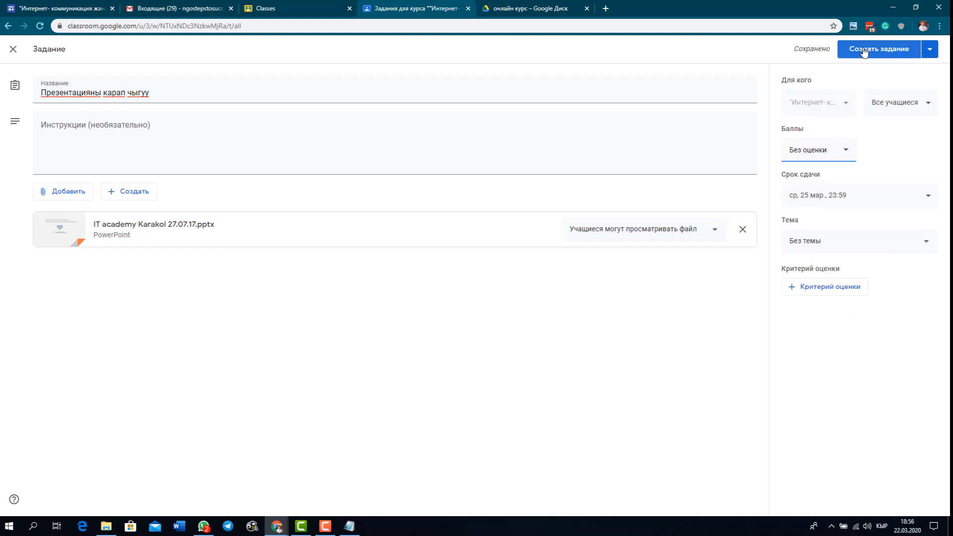
- Publish the assignment "Презентацияны карап чыгуу" and open its student work and instructions pages
click(866, 48)
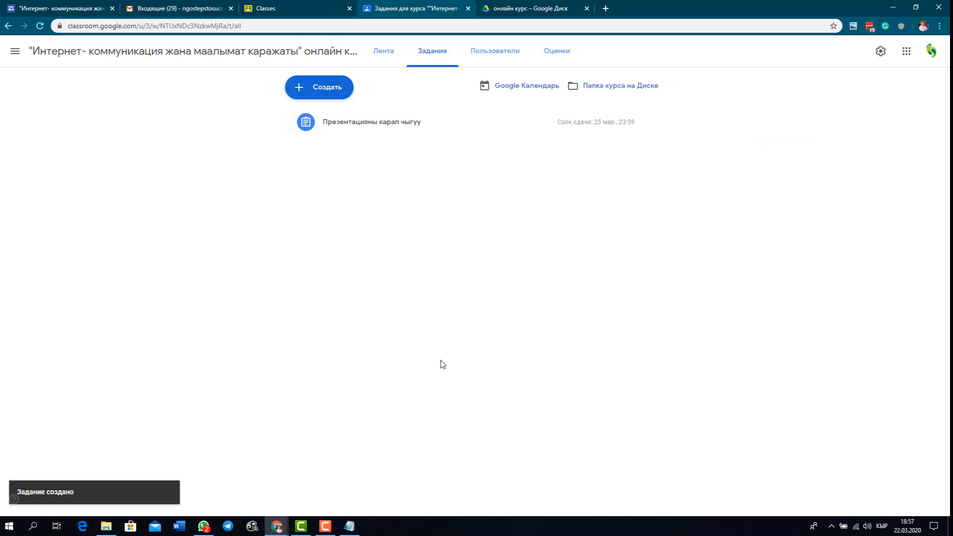
click(381, 124)
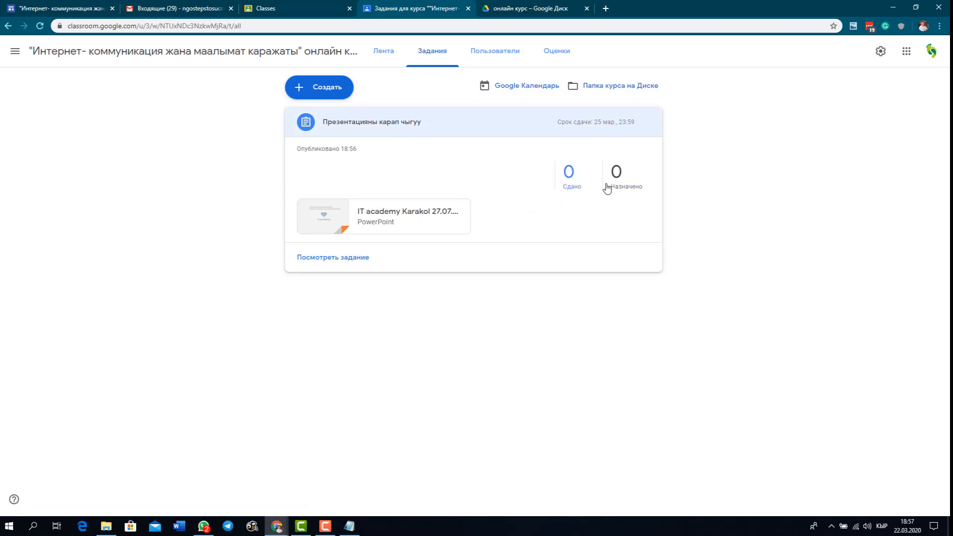
click(350, 260)
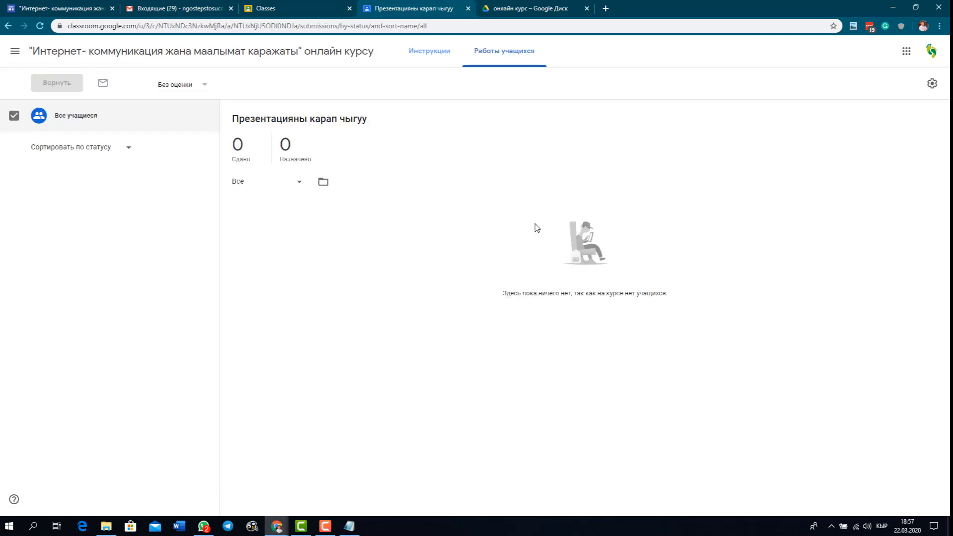
click(425, 57)
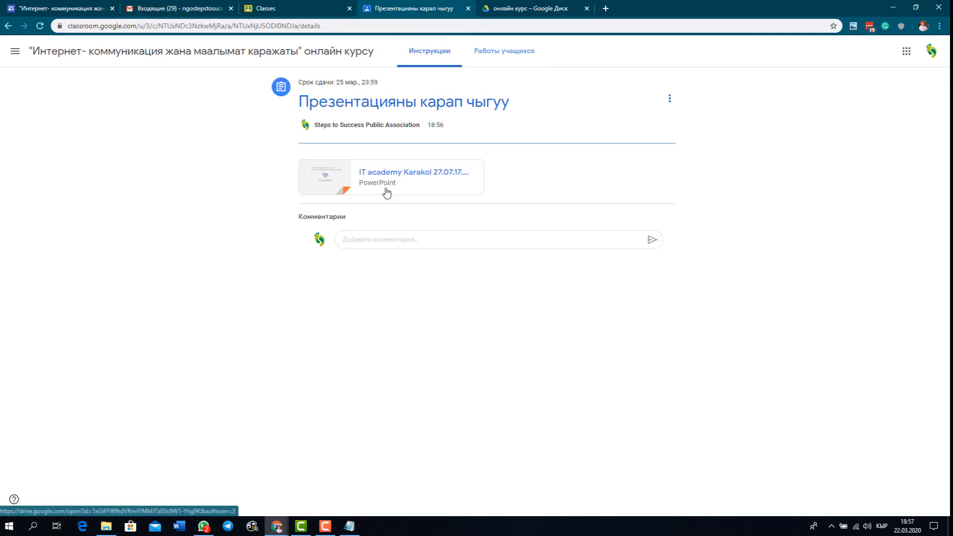
- Return to the course's stream through the course list and dismiss the student invitation tip
click(14, 54)
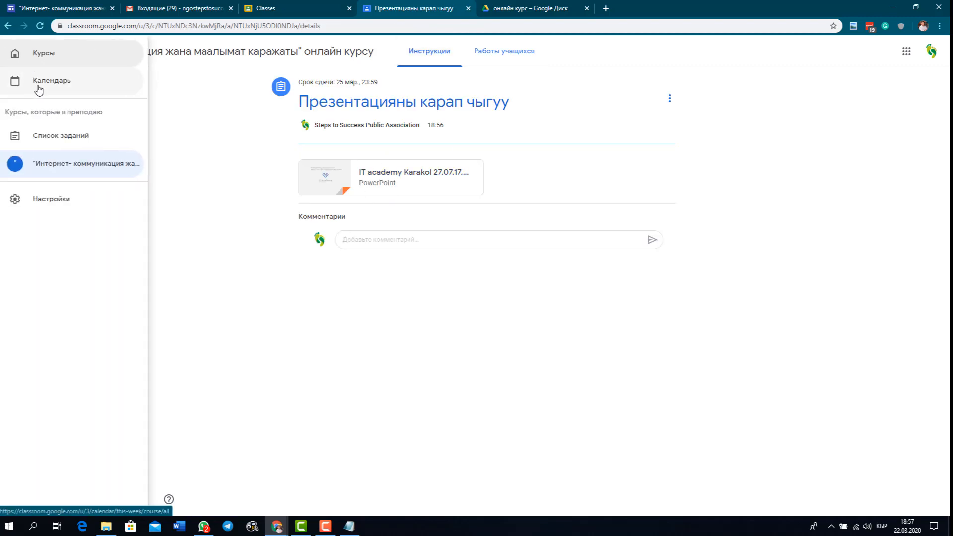
click(70, 59)
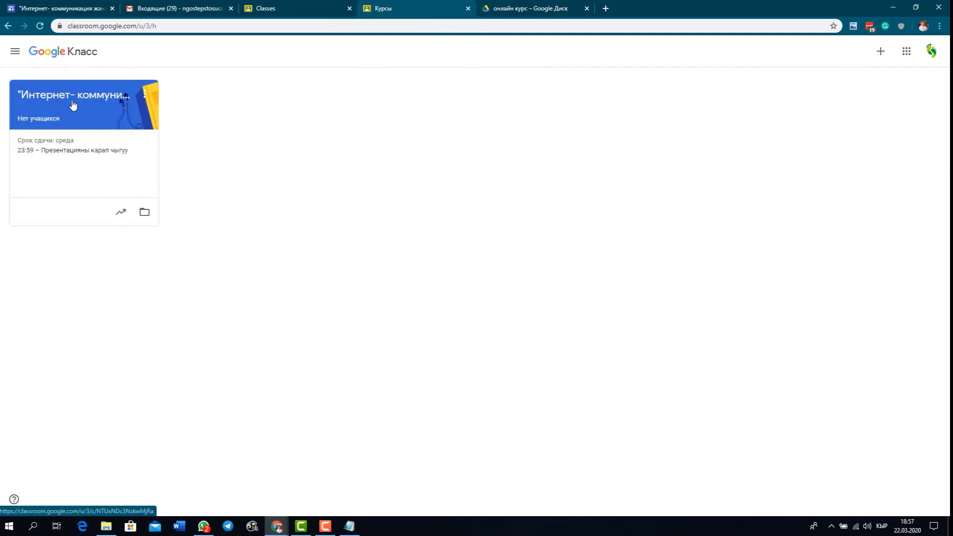
click(73, 105)
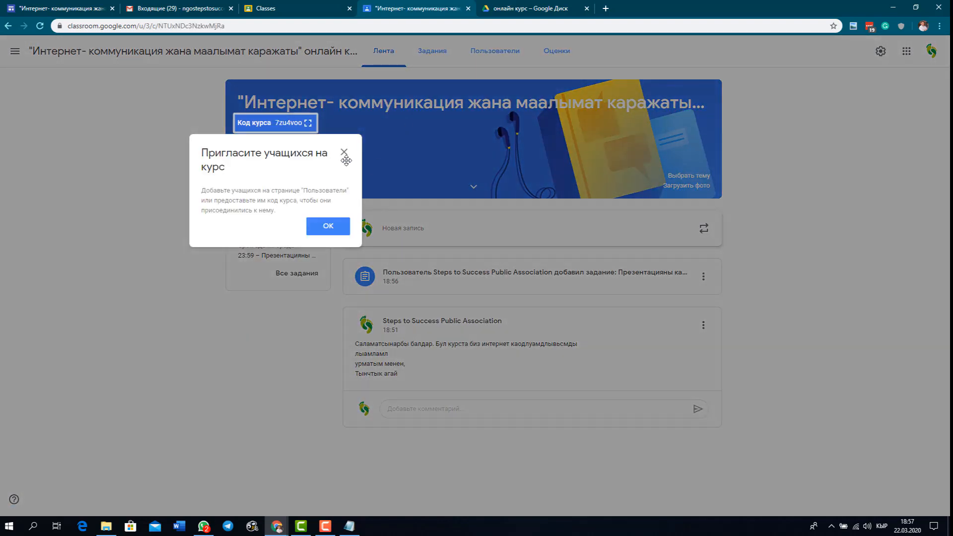
click(344, 153)
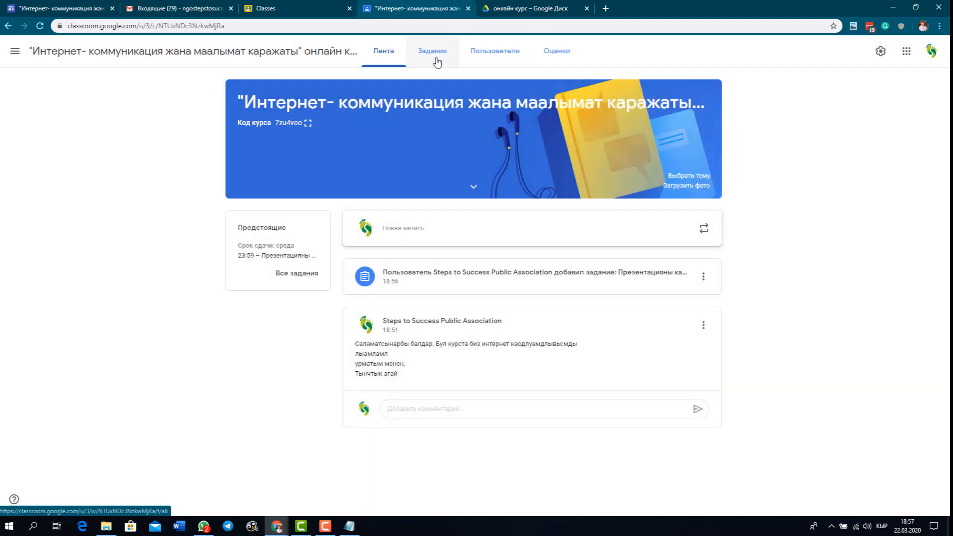
- Create another "Задание" for the course and attach "Э-Китеп _Интернет- коммуникация жана маалымат каражаты_.docx" from Google Drive
click(436, 61)
click(309, 84)
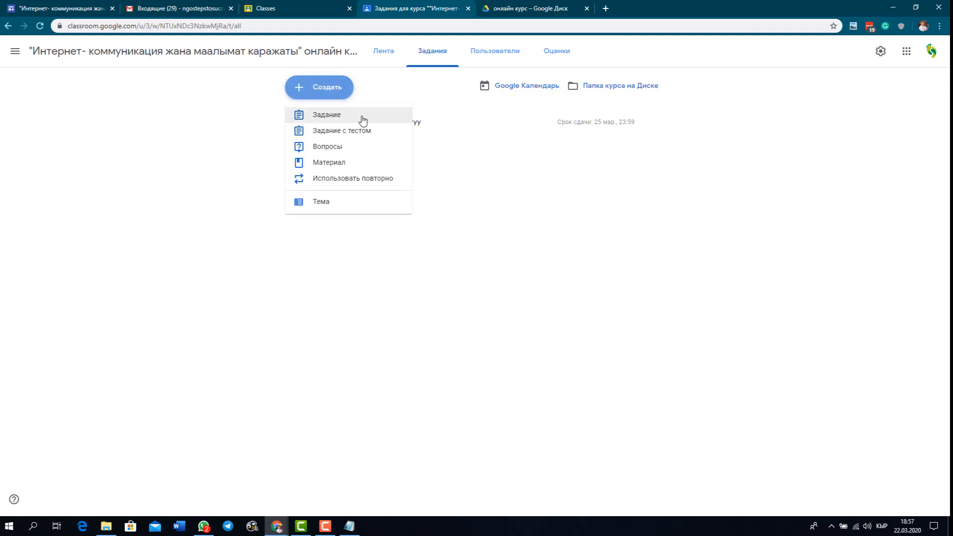
click(362, 118)
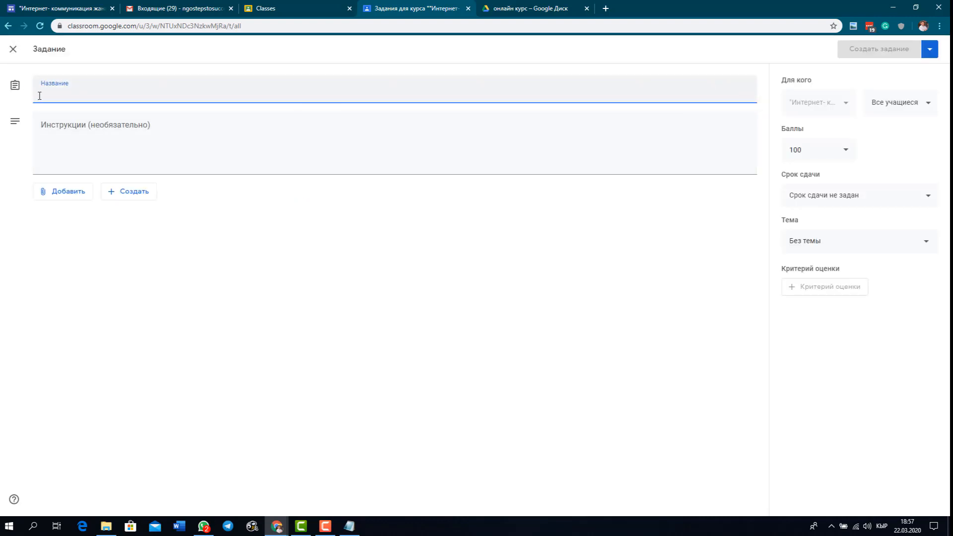
click(61, 192)
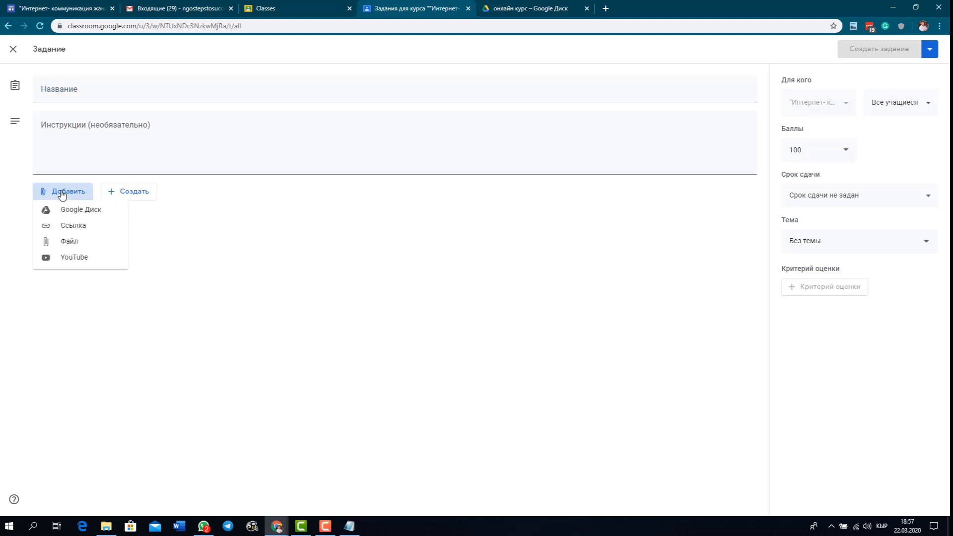
click(86, 218)
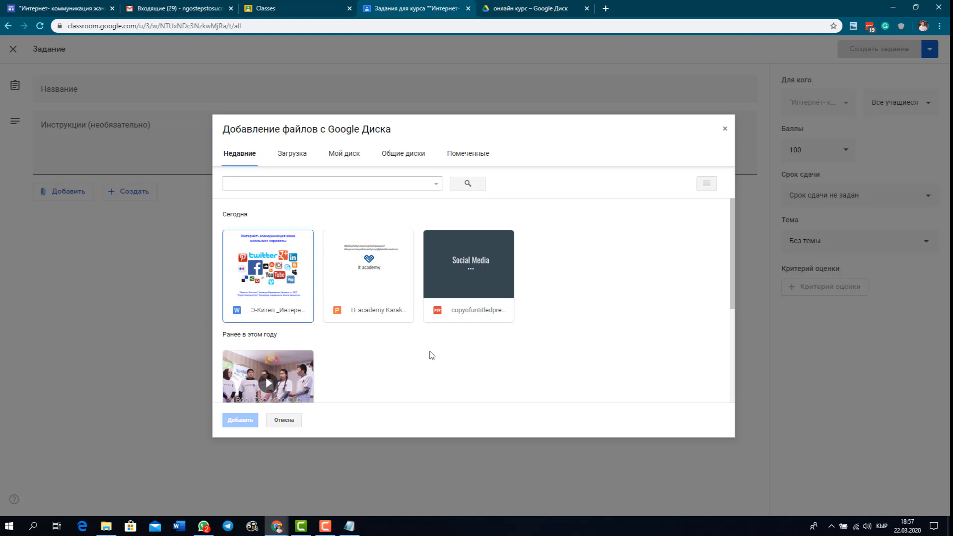
double_click(282, 285)
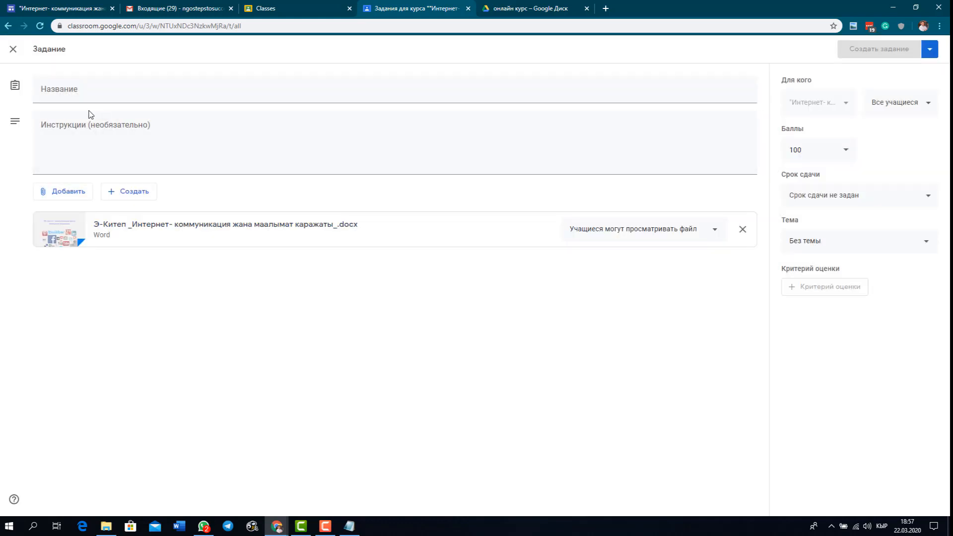
- Title the assignment "Китепти окуп чыгуу" and enter the instructions "55 бетти окуп чыгуу"
click(99, 92)
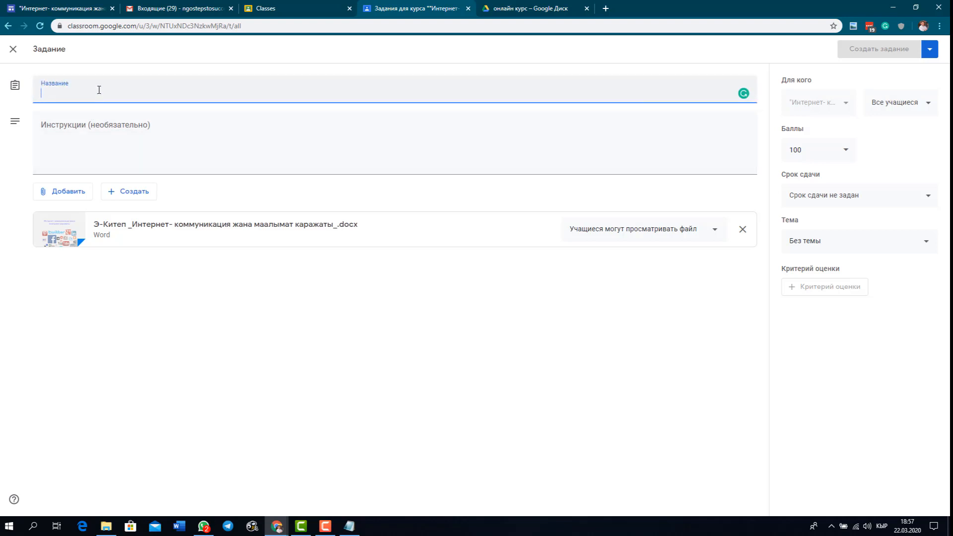
text(Кител)
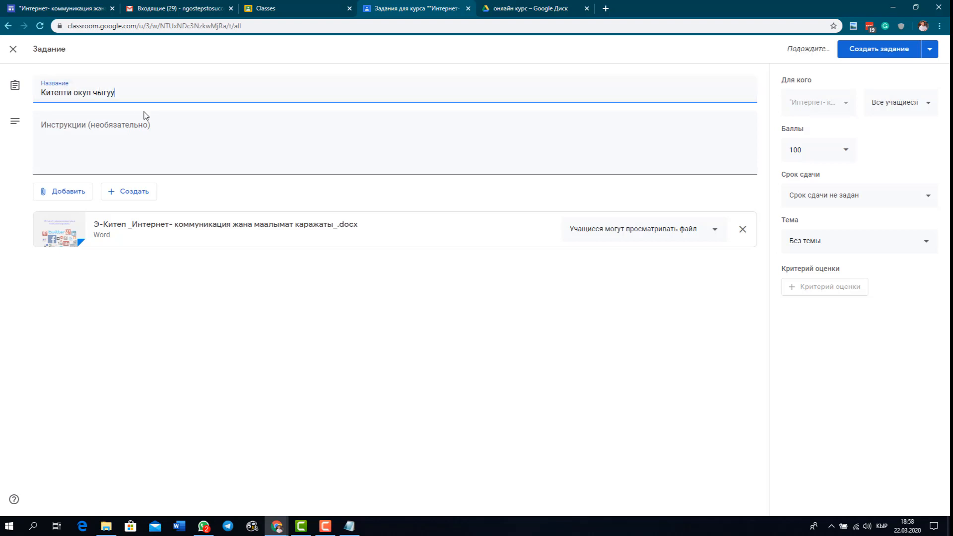
click(150, 138)
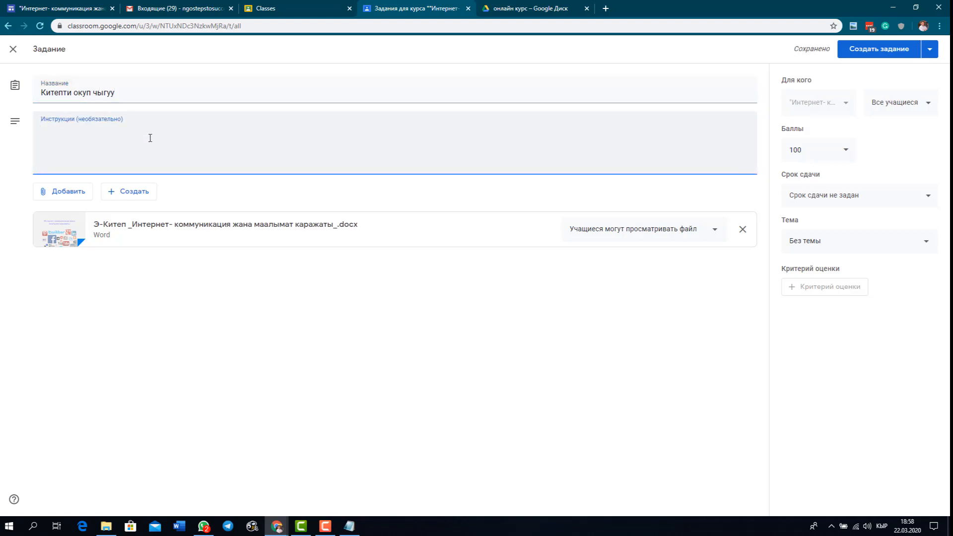
text(55 бетти окуп чыгуу)
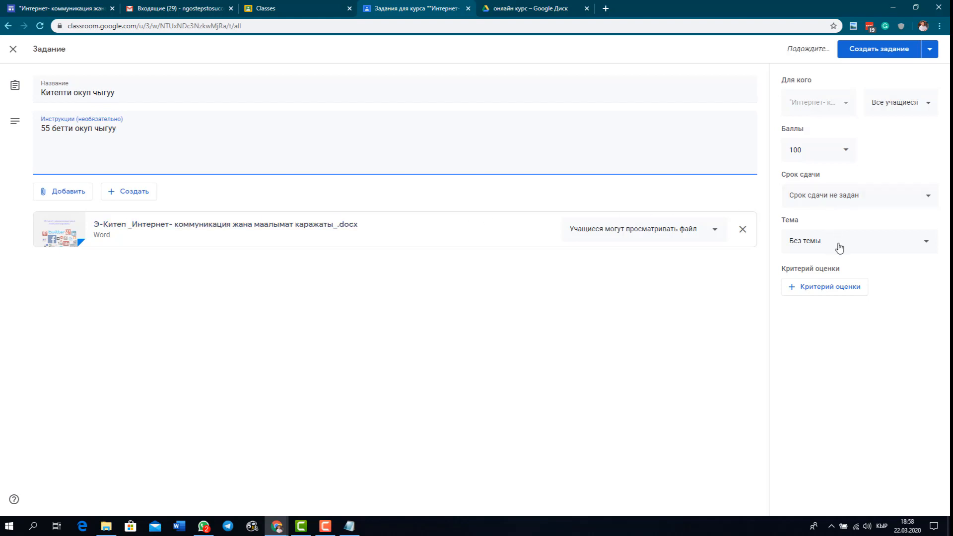
- Publish the book-reading assignment with a due date of 27 March 2020 and a maximum of 5 points
click(872, 236)
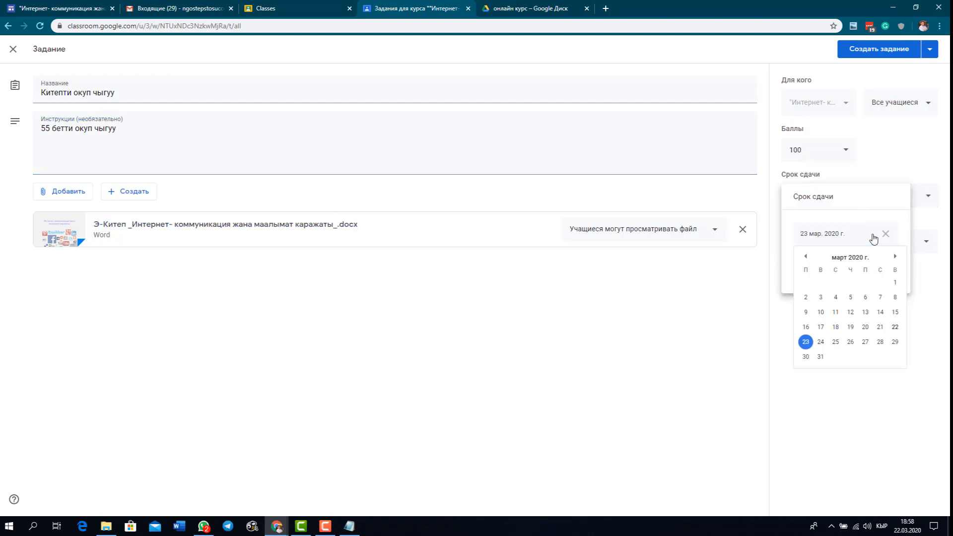
click(865, 343)
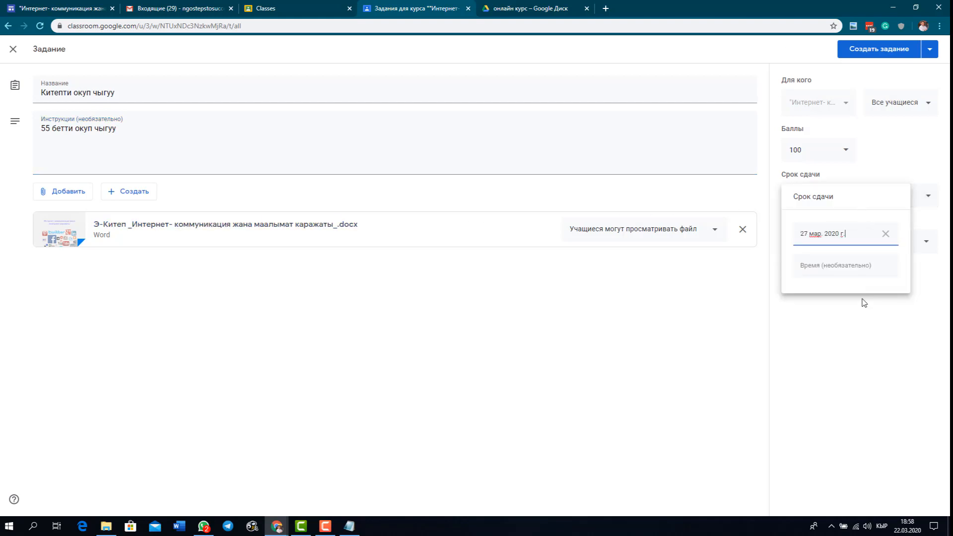
click(845, 155)
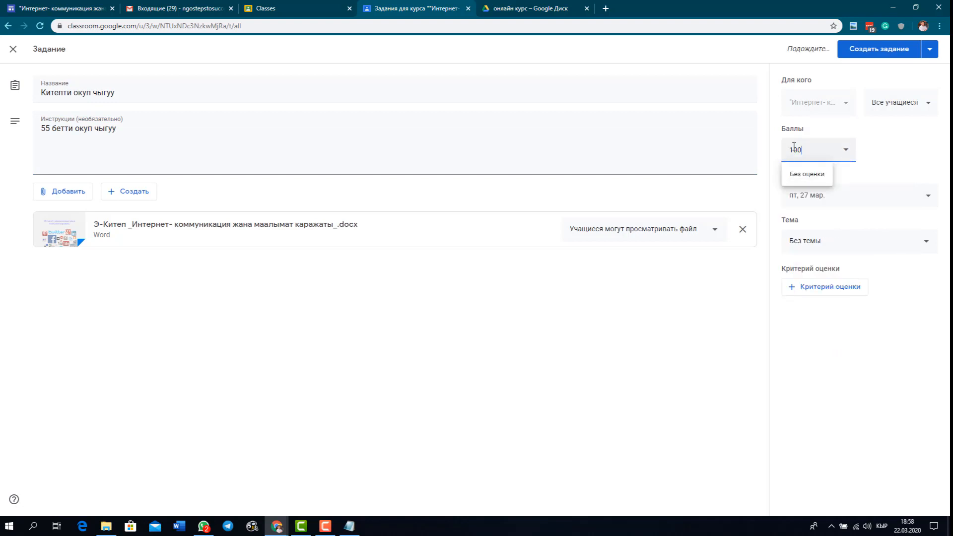
key(ctrl+a)
text(5)
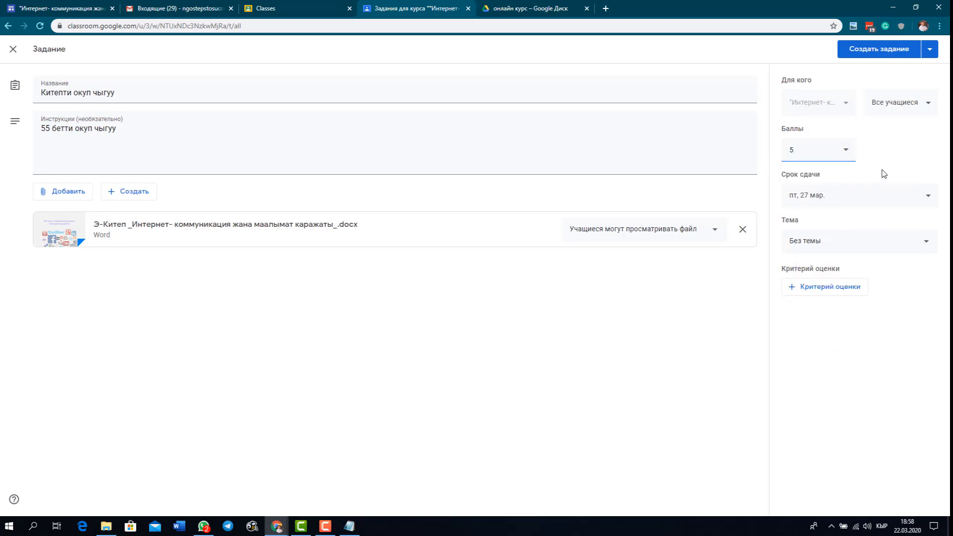
click(884, 173)
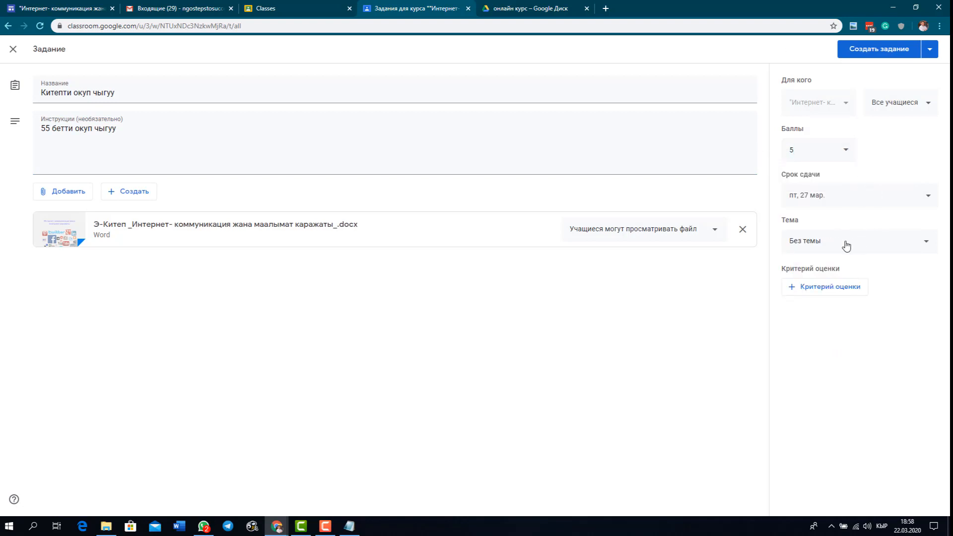
click(874, 51)
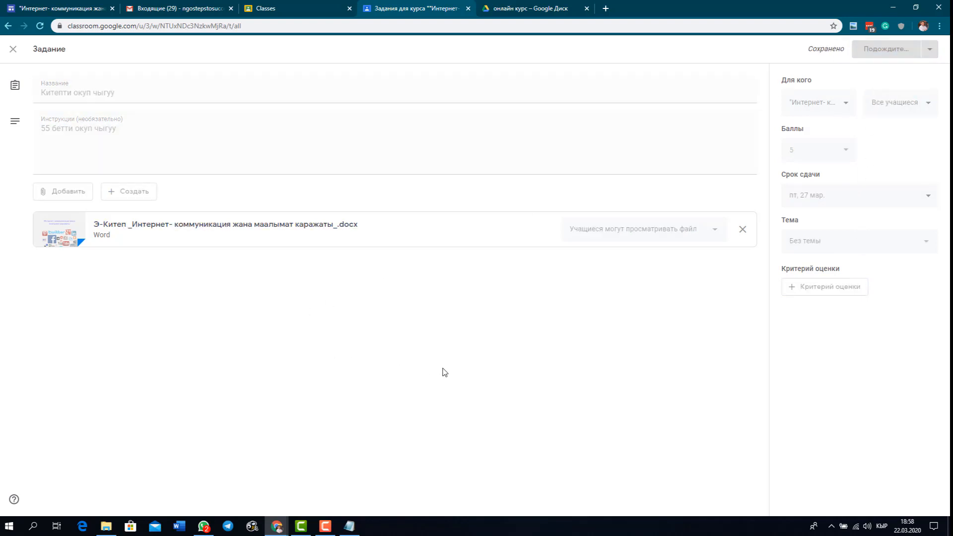